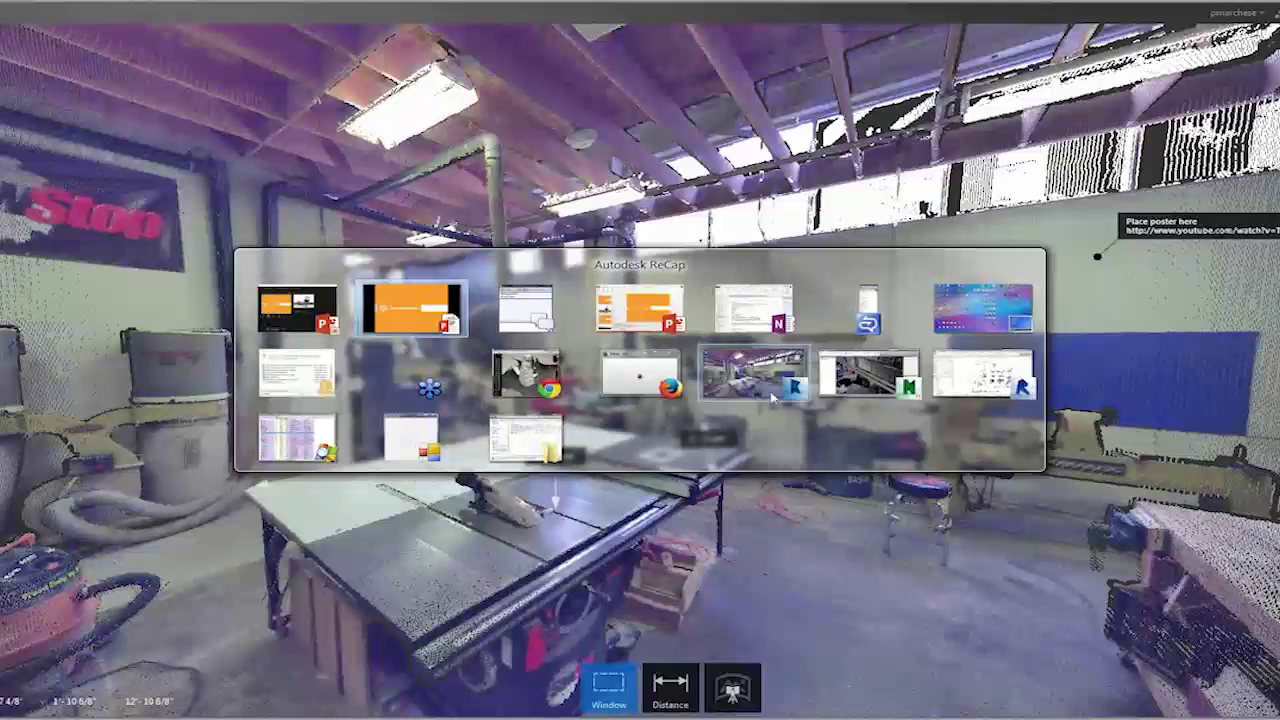
# Return to the ReCap workshop scan, showing its three table-saw dimensions and 'Place poster here' note.
pyautogui.click(771, 397)
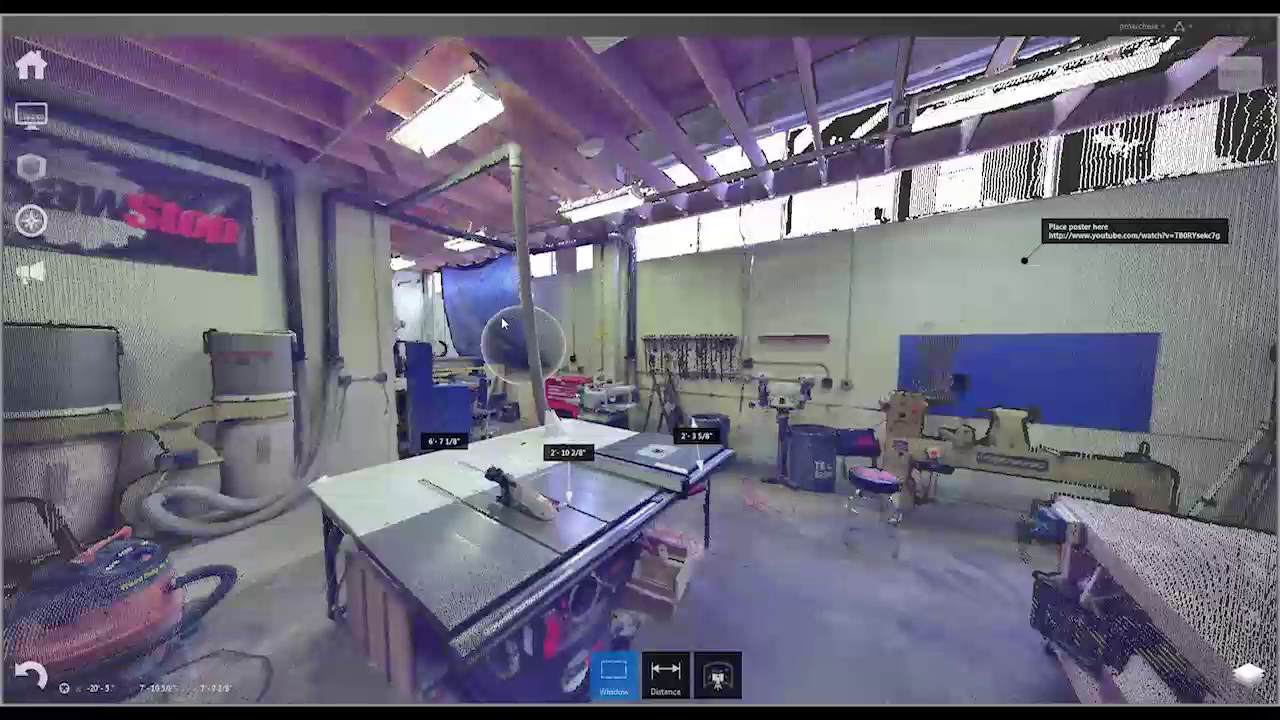
pyautogui.moveTo(505, 365)
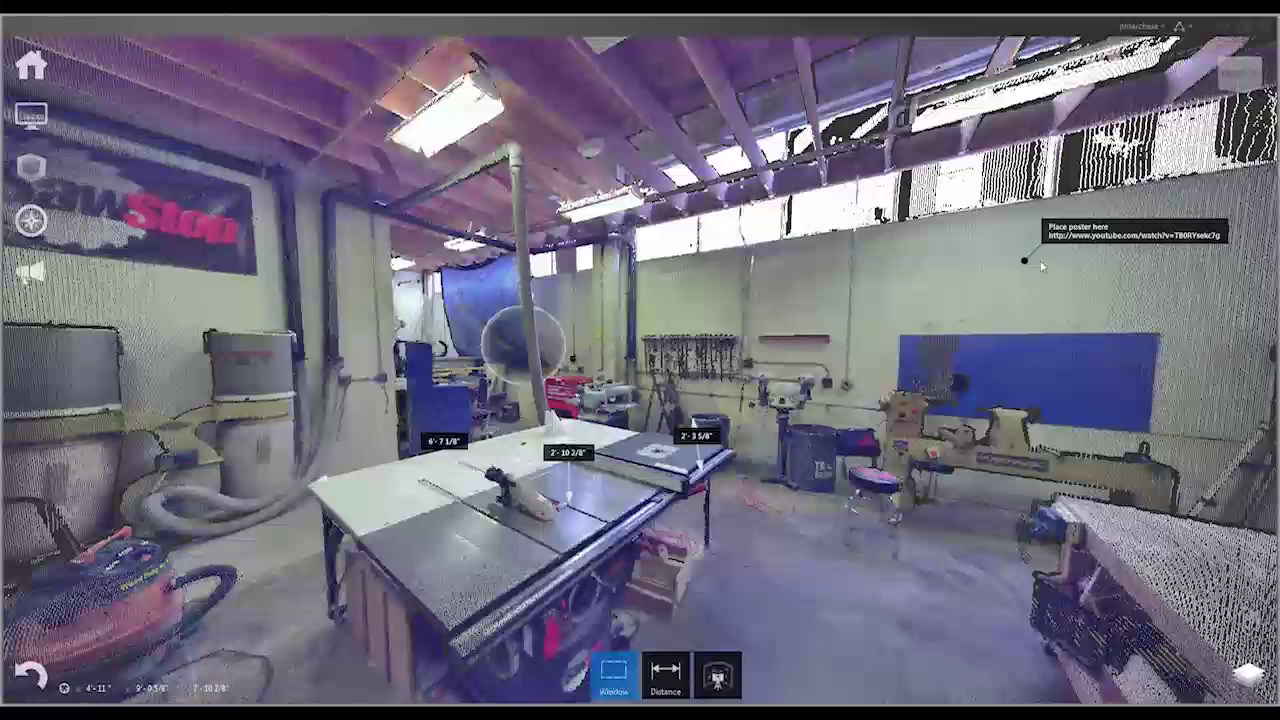
pyautogui.moveTo(1059, 237)
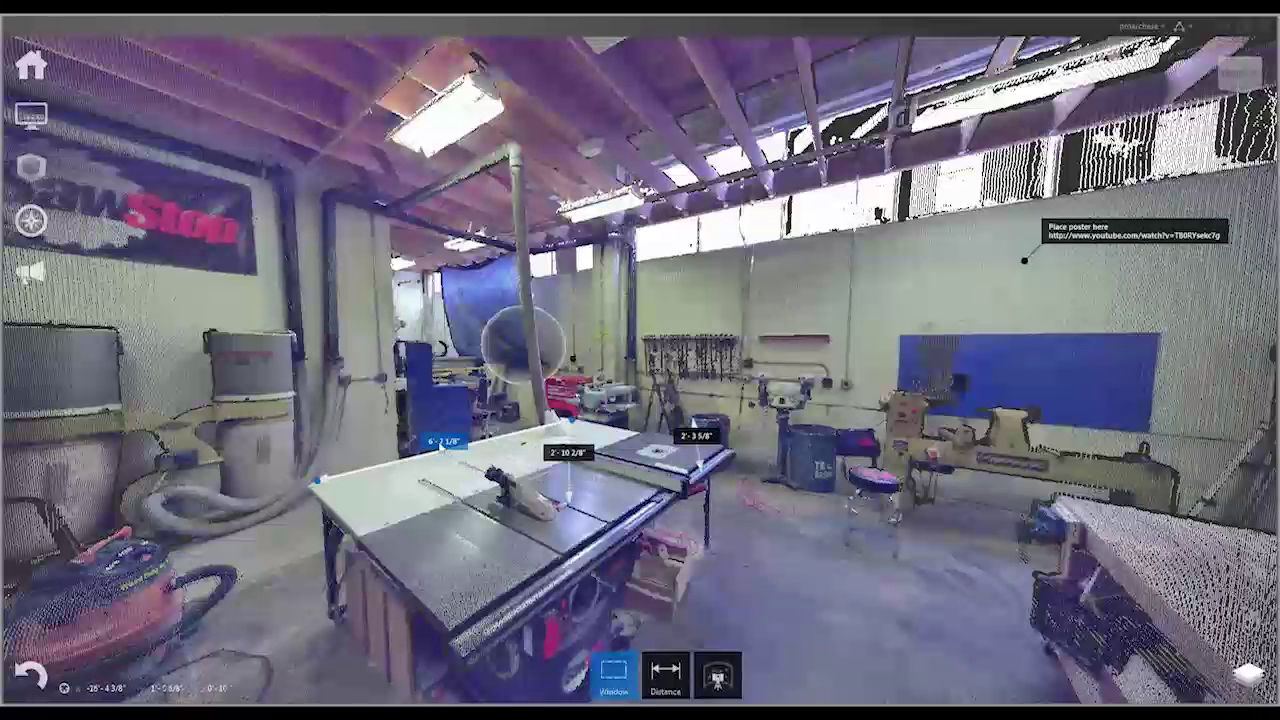
pyautogui.moveTo(1098, 218)
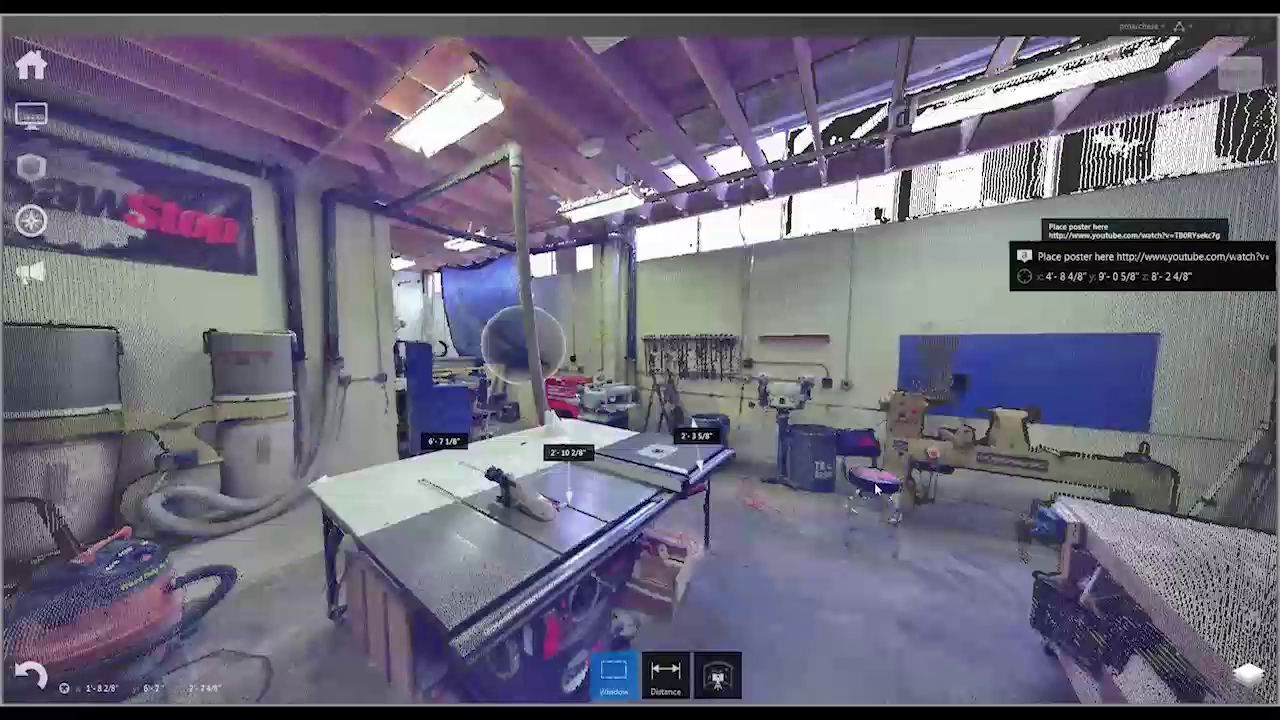
# Expand Scan Regions in the layers panel and hide the Equipment region, leaving machines as dark gaps.
pyautogui.click(1249, 675)
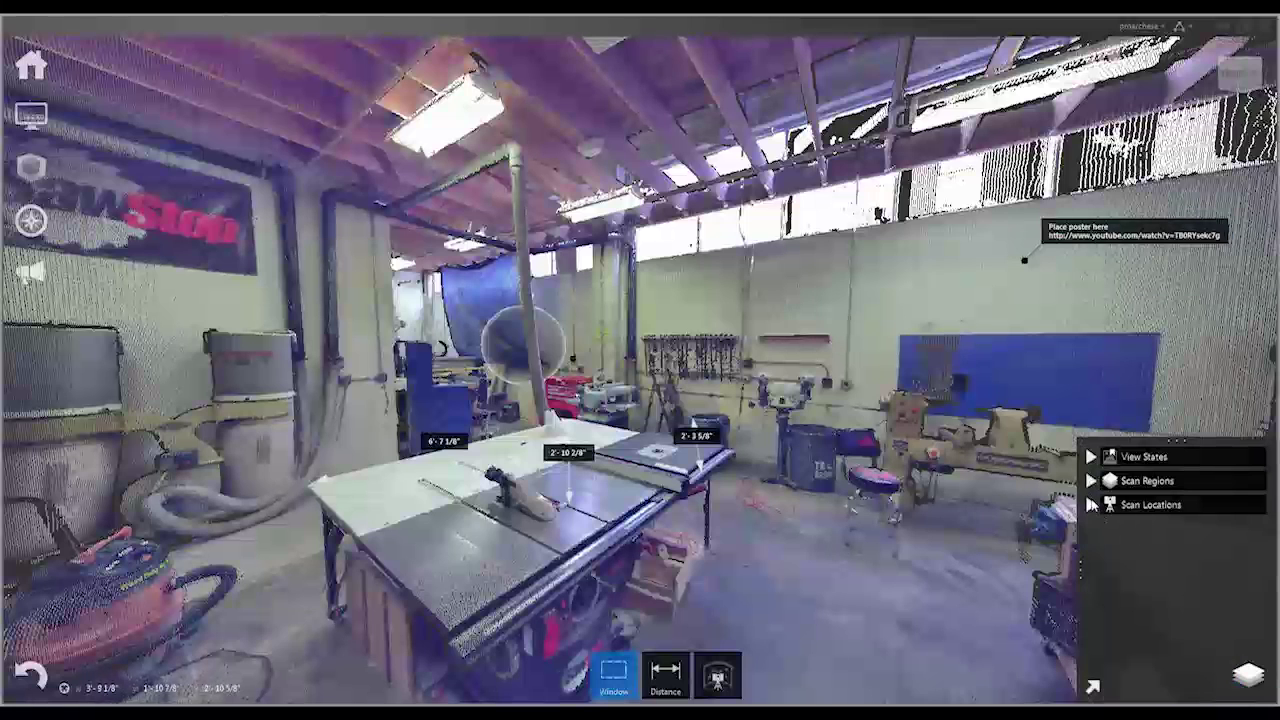
pyautogui.click(1091, 482)
pyautogui.click(1147, 508)
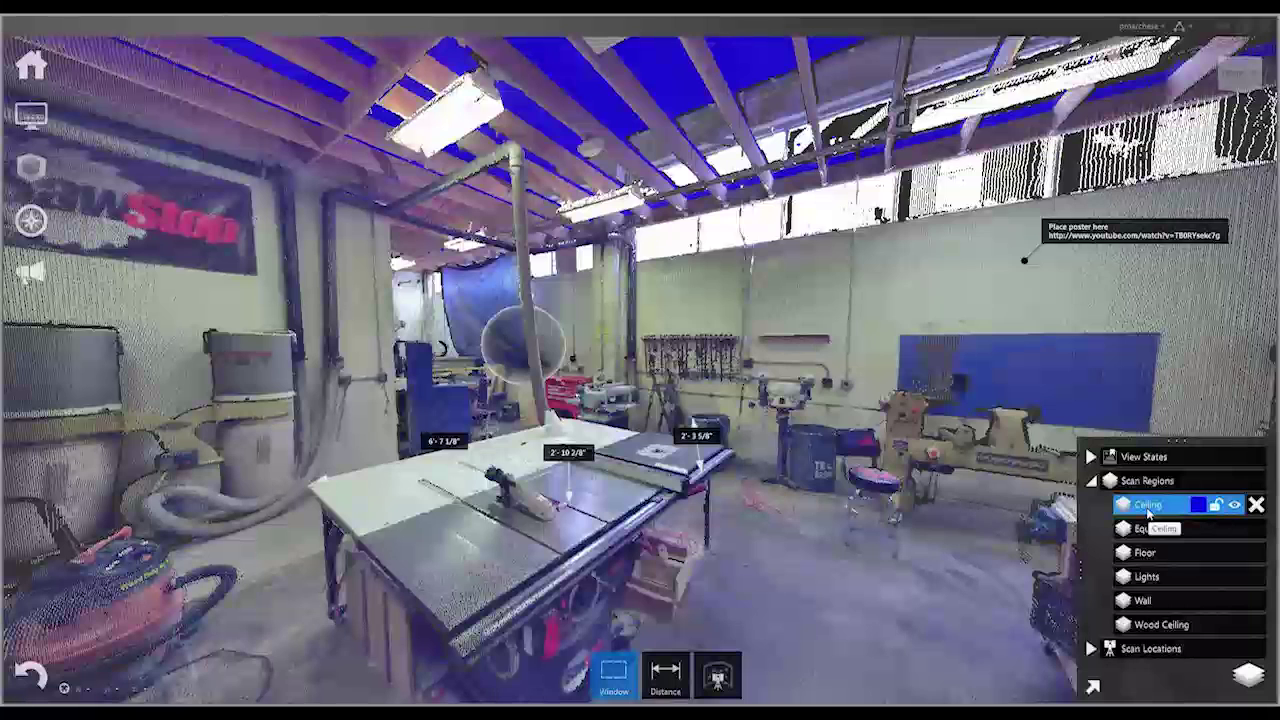
pyautogui.click(1136, 530)
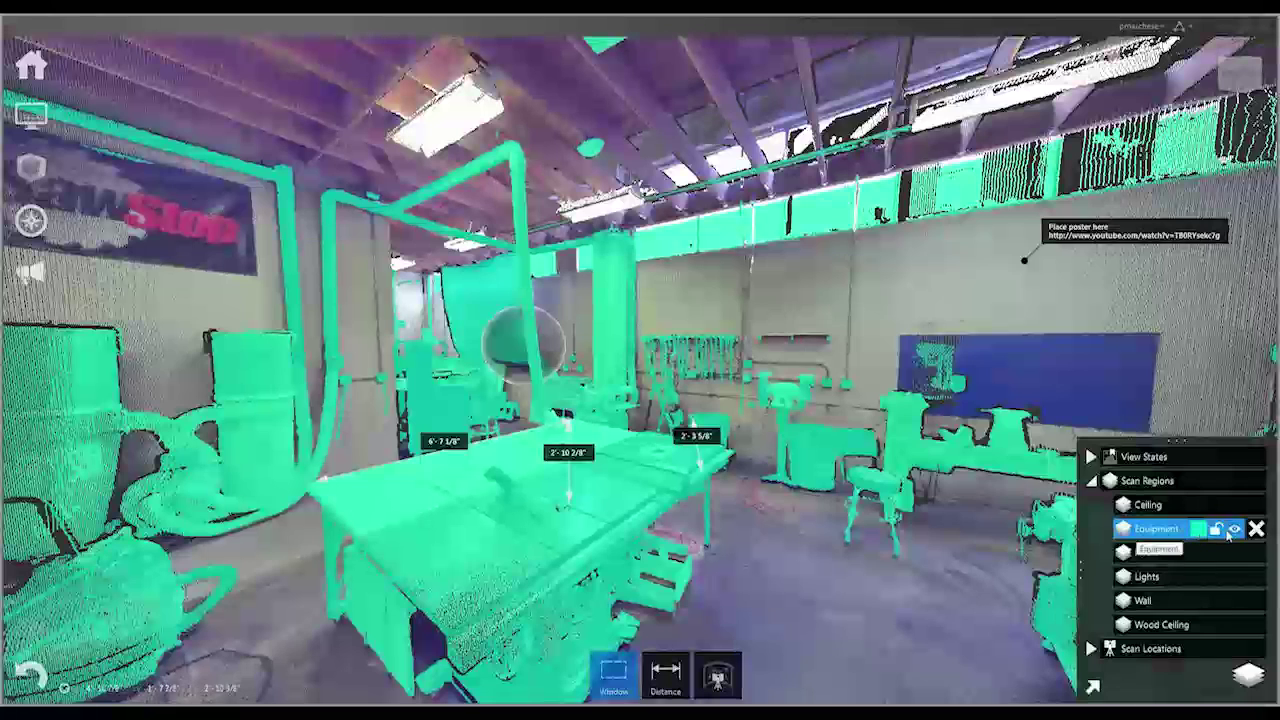
pyautogui.click(1237, 531)
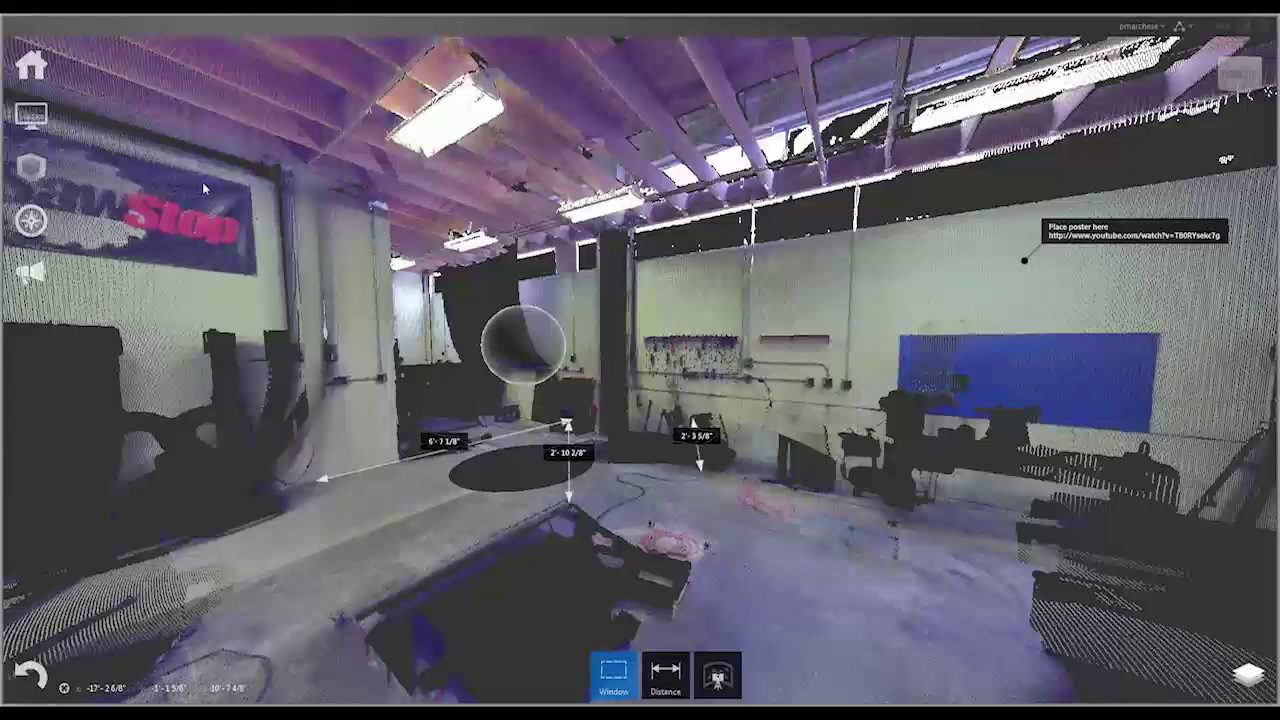
# From the Home screen's recent projects, open Quarry and choose Don't Save for the workshop scan.
pyautogui.moveTo(33, 82)
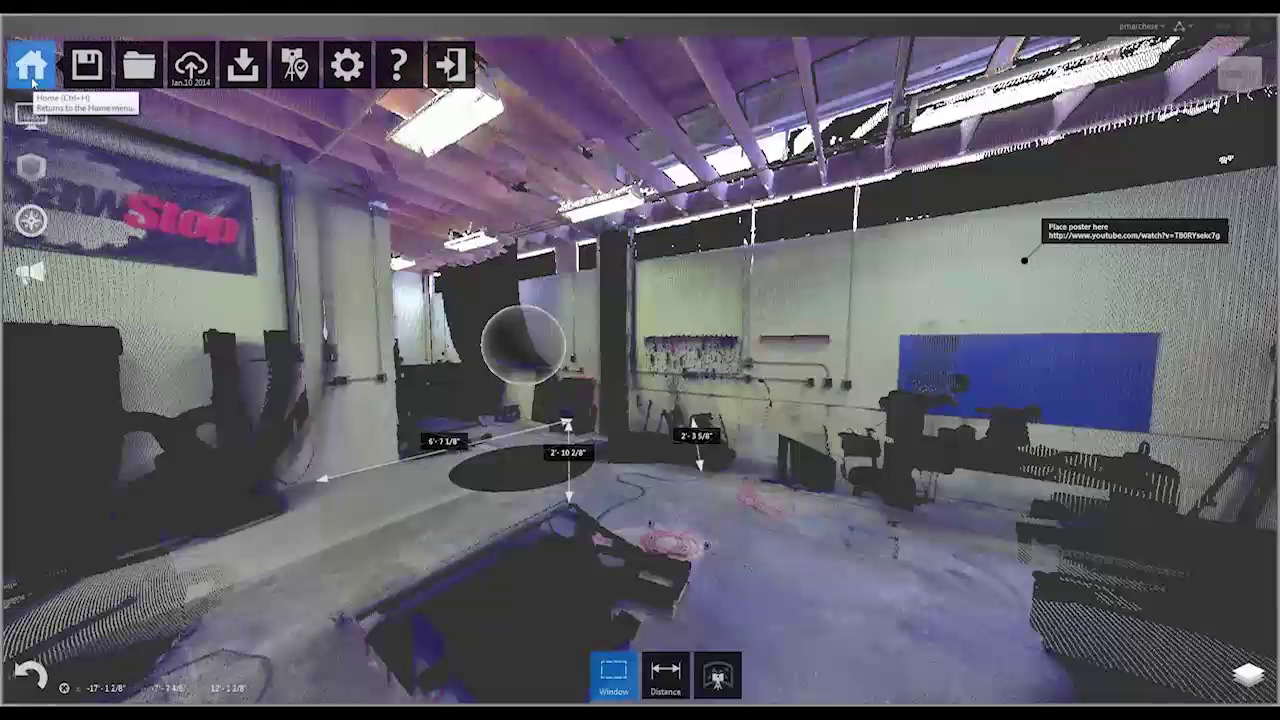
pyautogui.moveTo(181, 80)
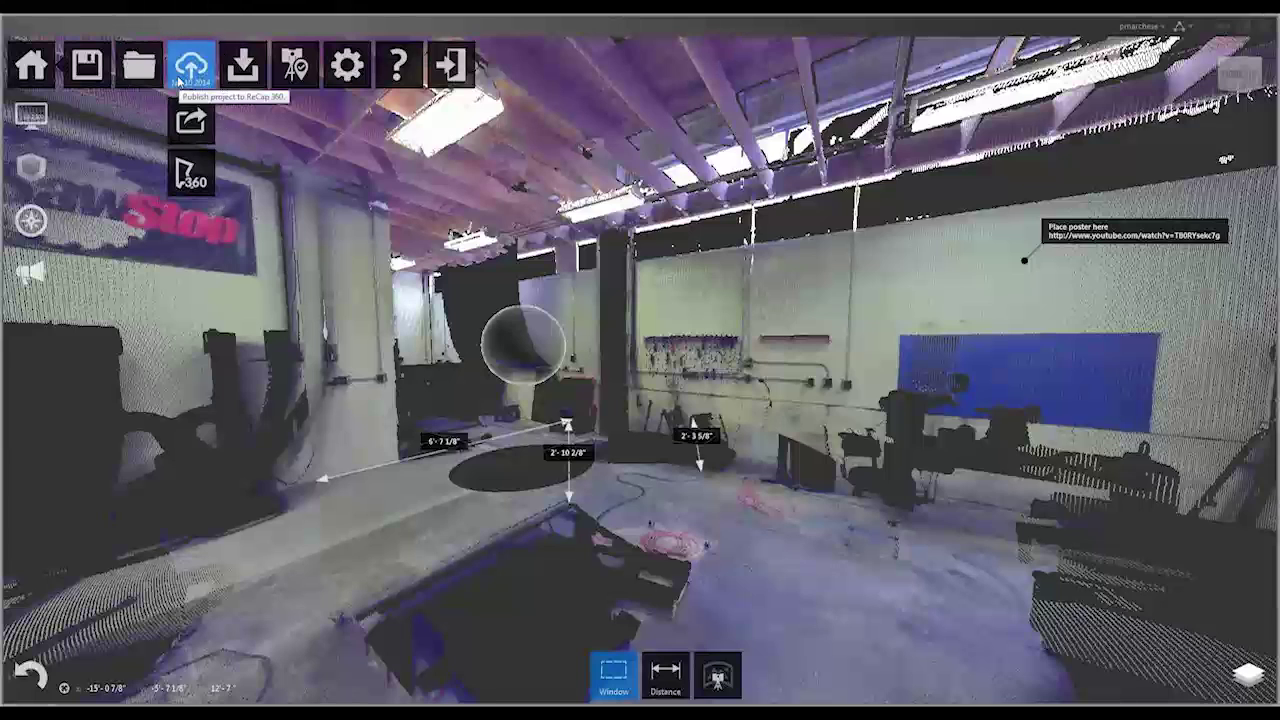
pyautogui.click(181, 80)
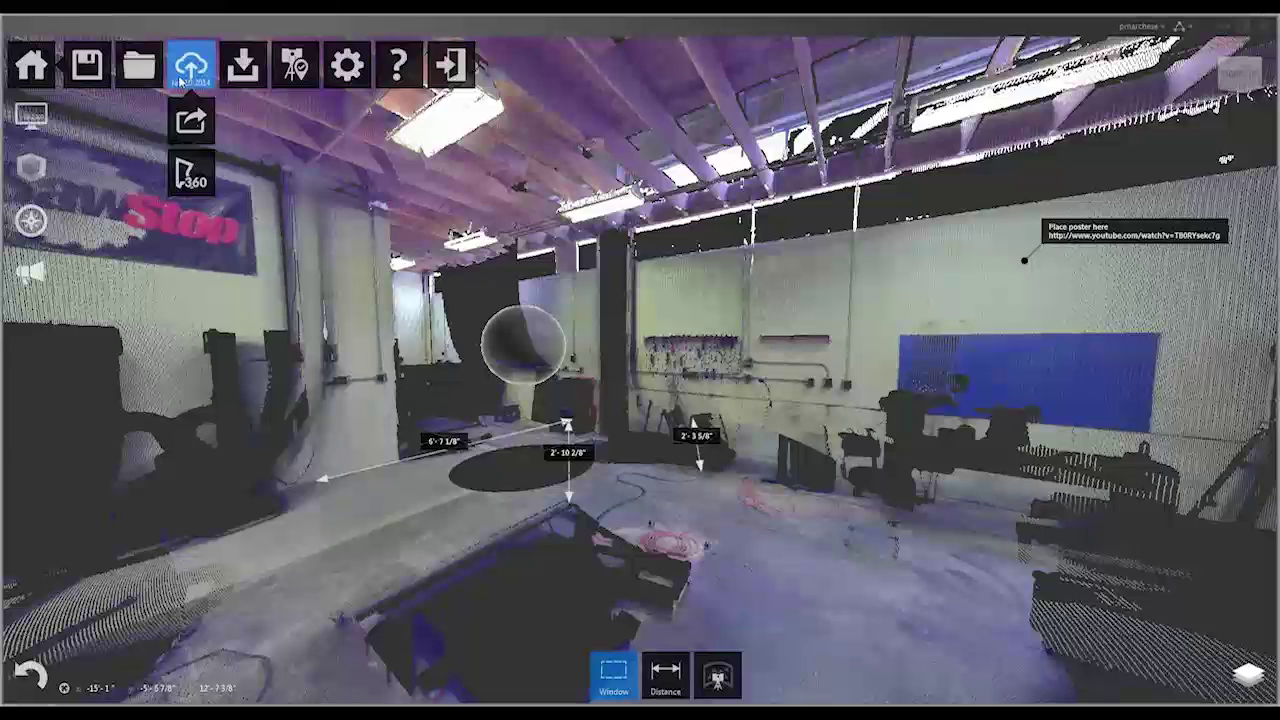
pyautogui.moveTo(147, 78)
pyautogui.moveTo(242, 66)
pyautogui.click(240, 122)
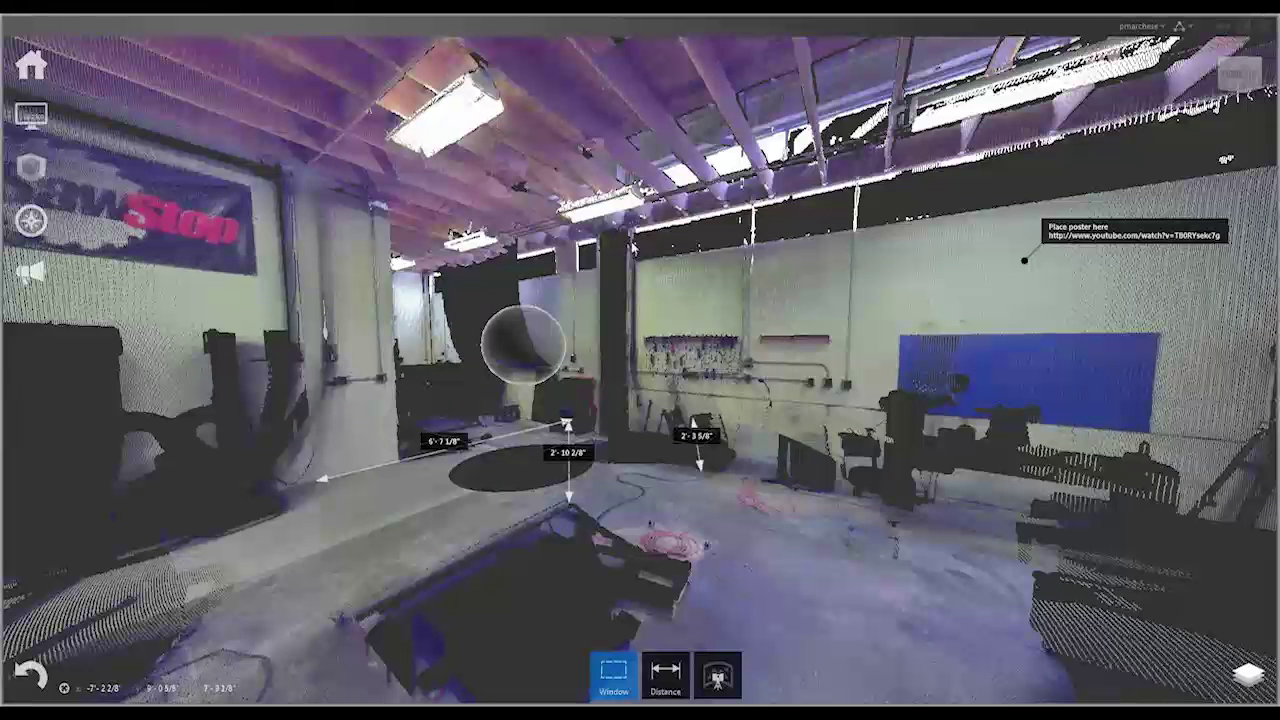
pyautogui.click(20, 75)
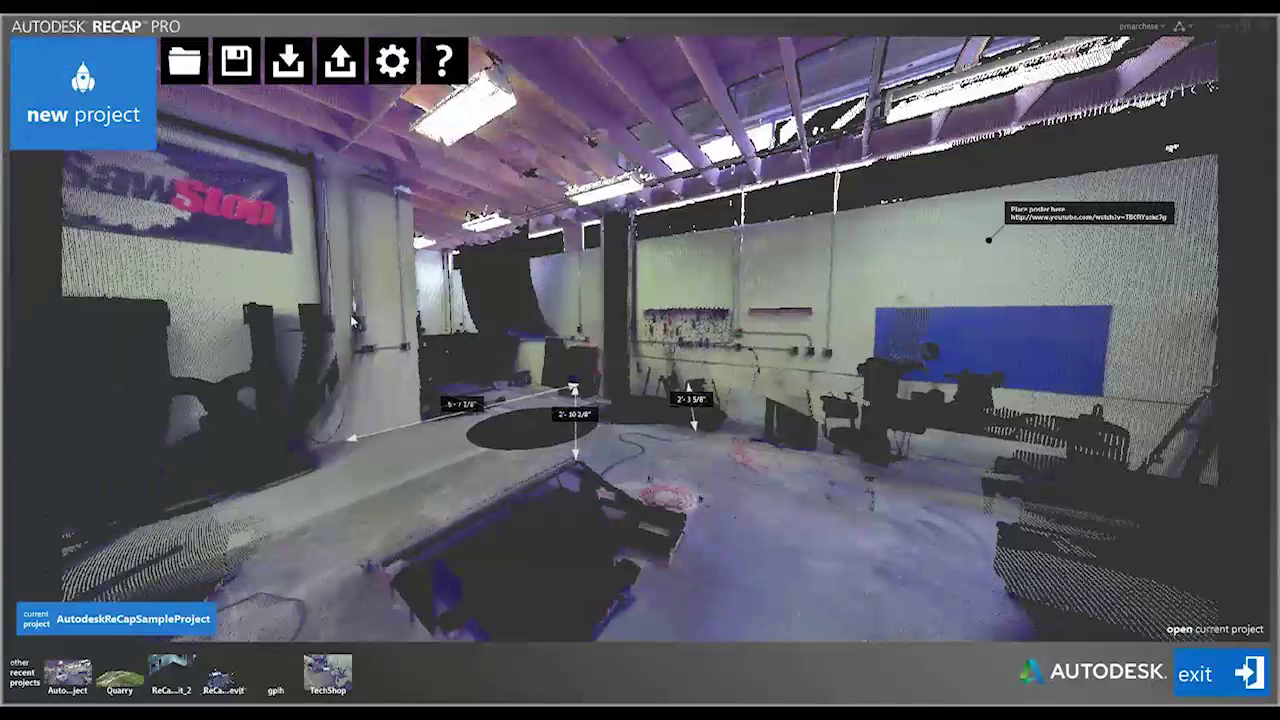
pyautogui.click(119, 680)
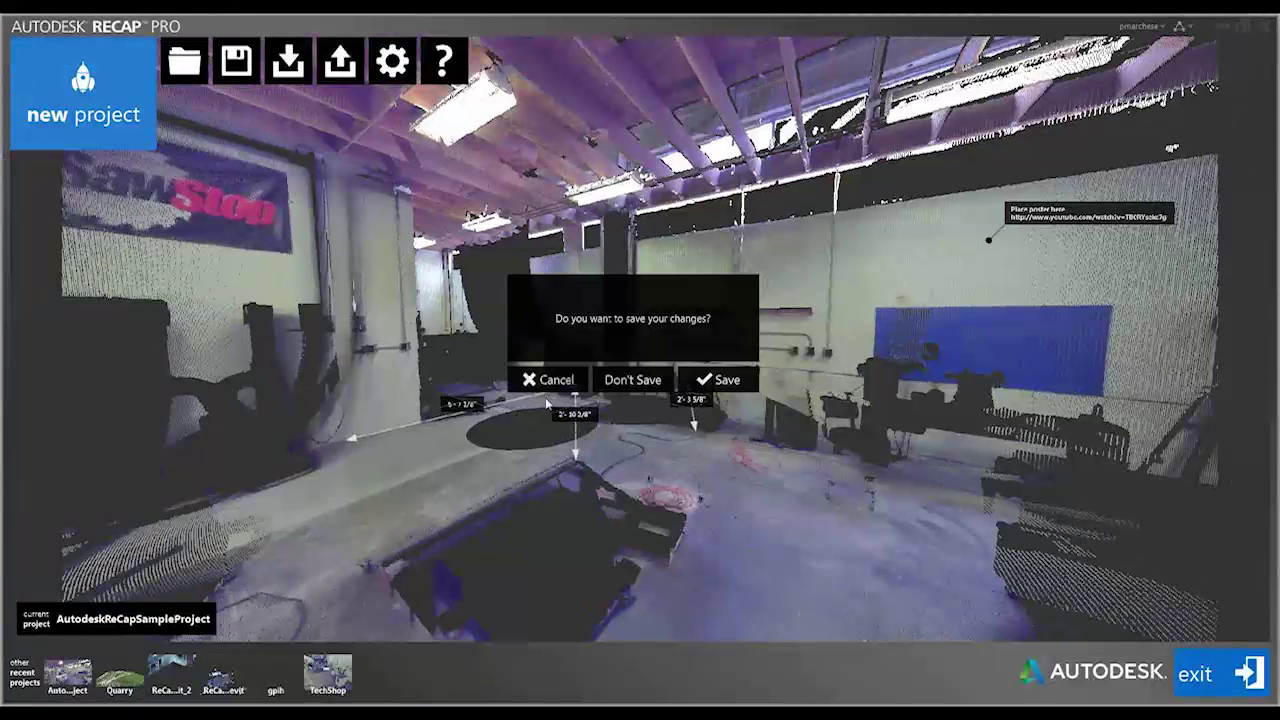
pyautogui.click(645, 385)
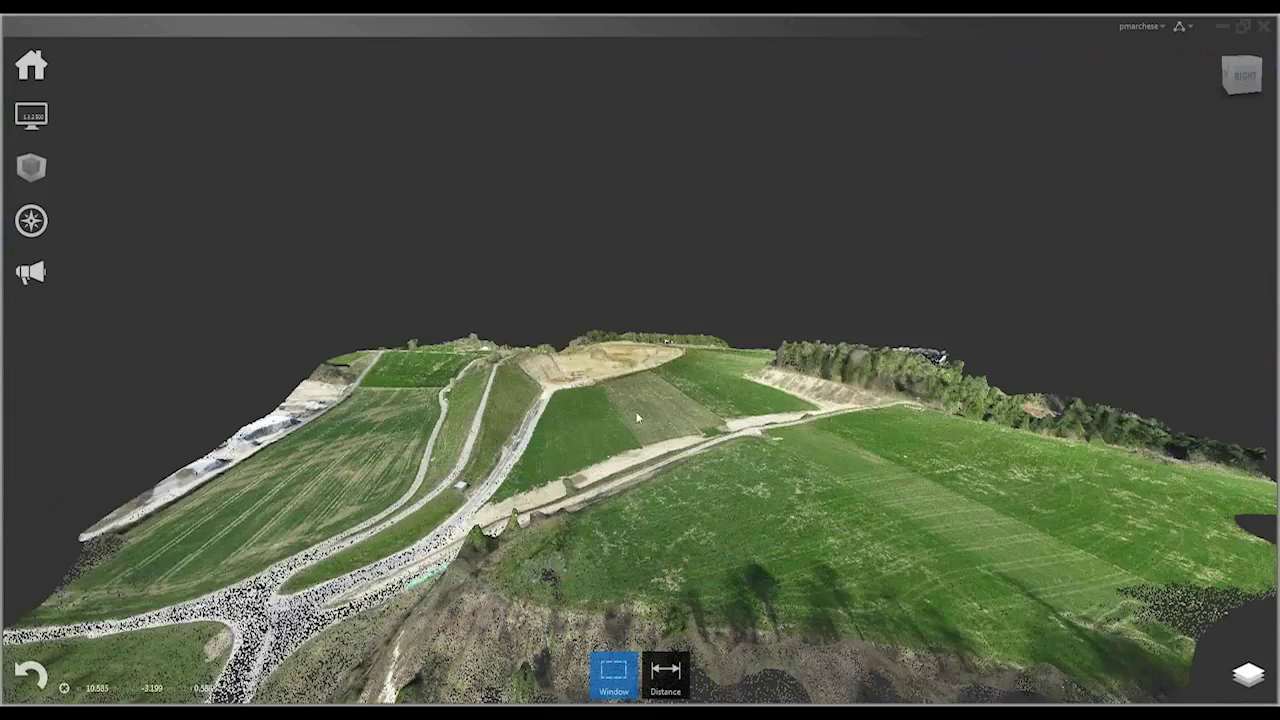
# Fence-select a rectangular patch of the quarry terrain with a Window selection, then switch to the browser.
pyautogui.moveTo(637, 418); pyautogui.dragTo(787, 451)
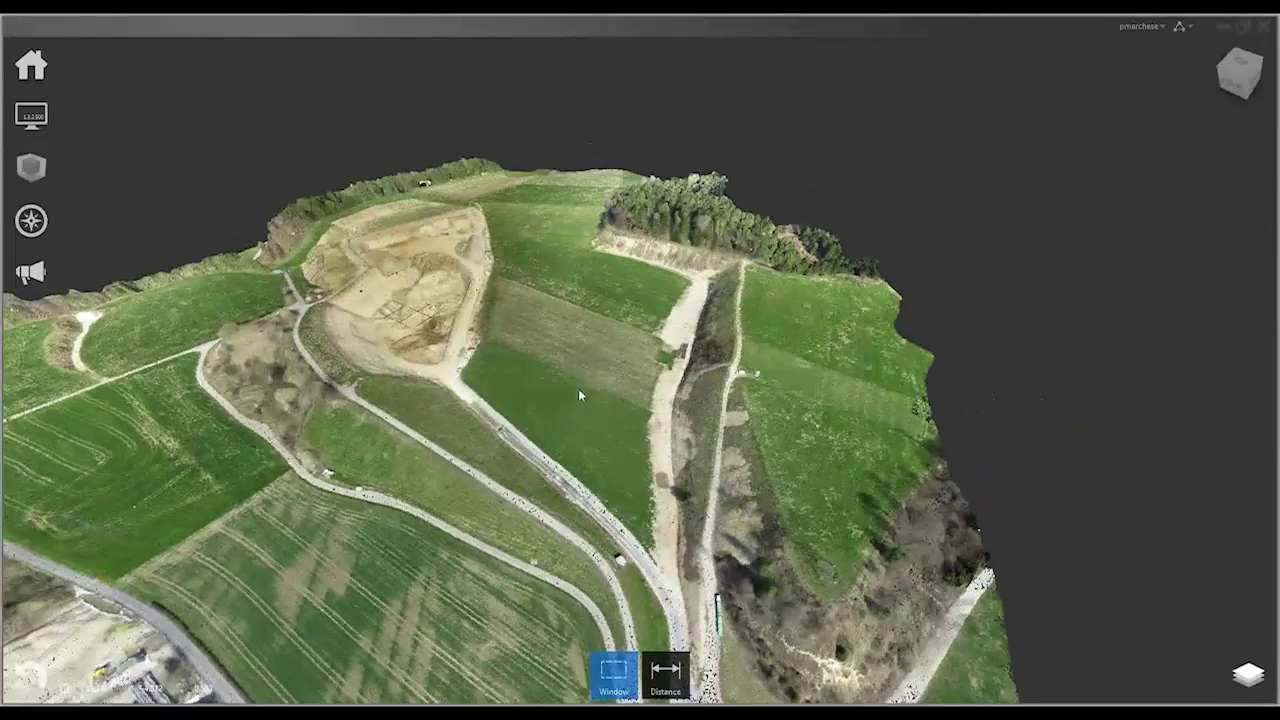
pyautogui.moveTo(562, 412); pyautogui.dragTo(596, 418, button='middle')
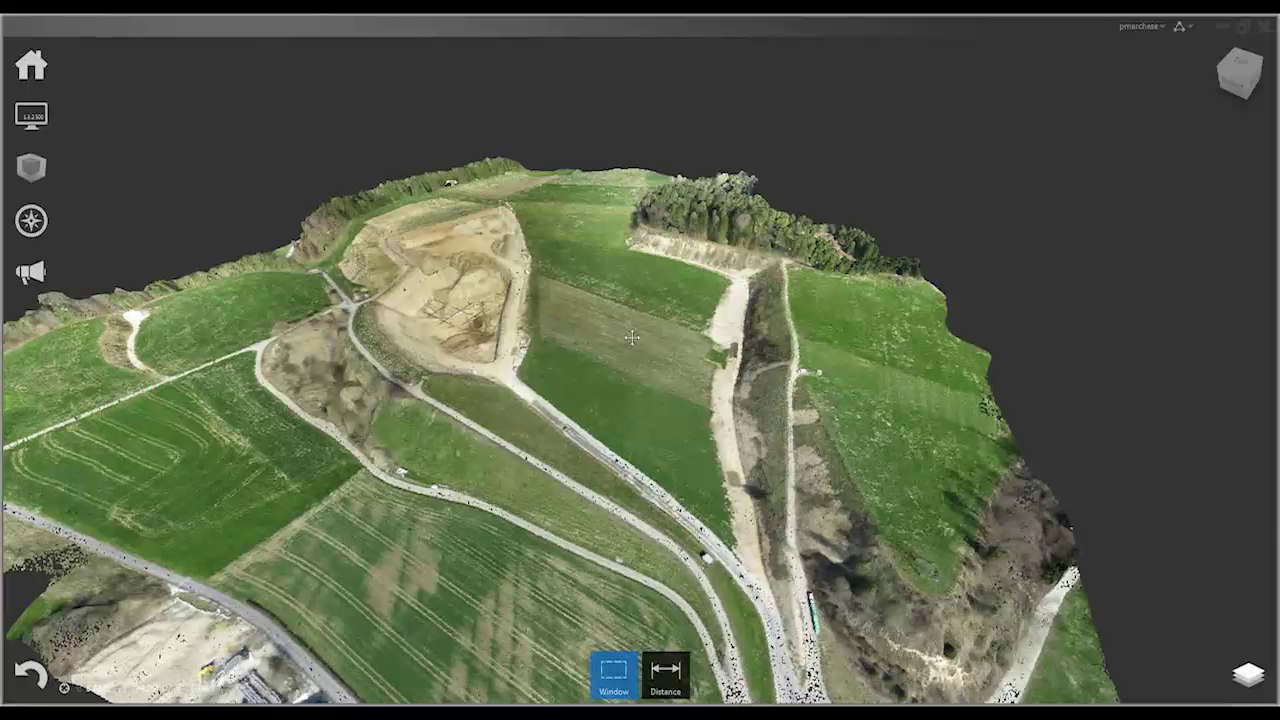
pyautogui.moveTo(534, 337); pyautogui.dragTo(624, 360, button='middle')
pyautogui.moveTo(624, 360); pyautogui.dragTo(728, 381)
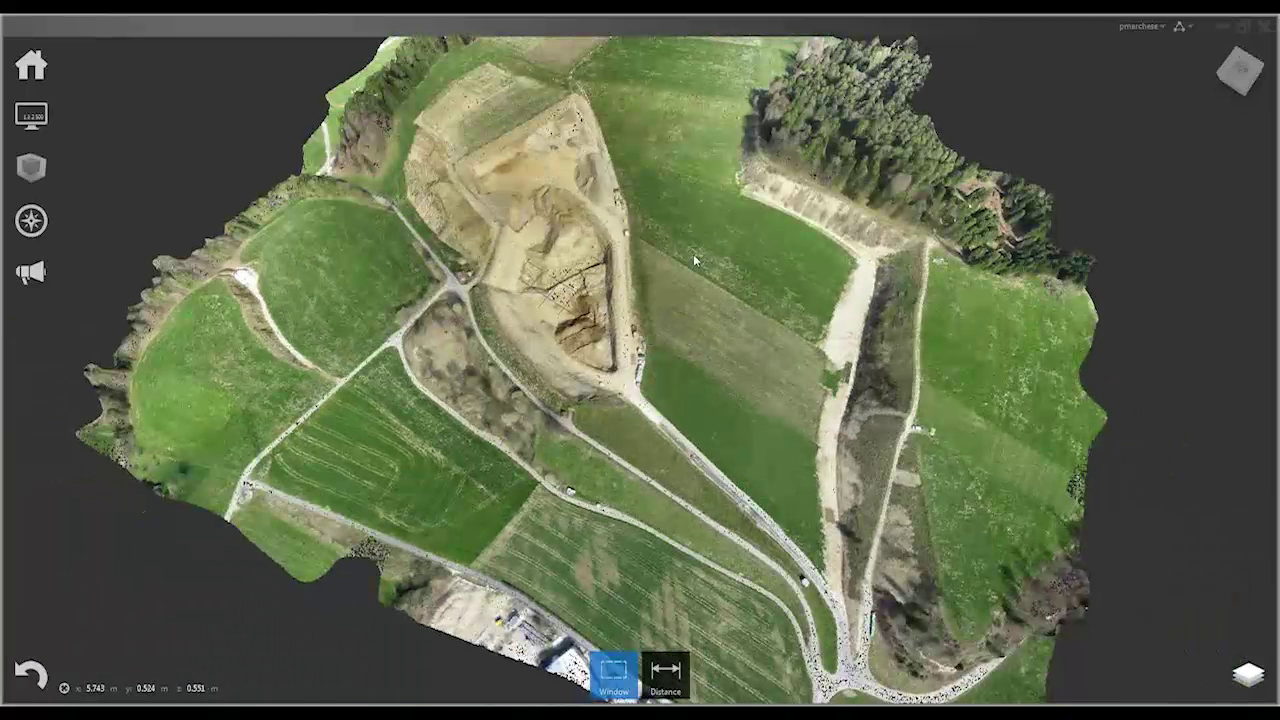
pyautogui.moveTo(686, 241); pyautogui.dragTo(630, 305, button='middle')
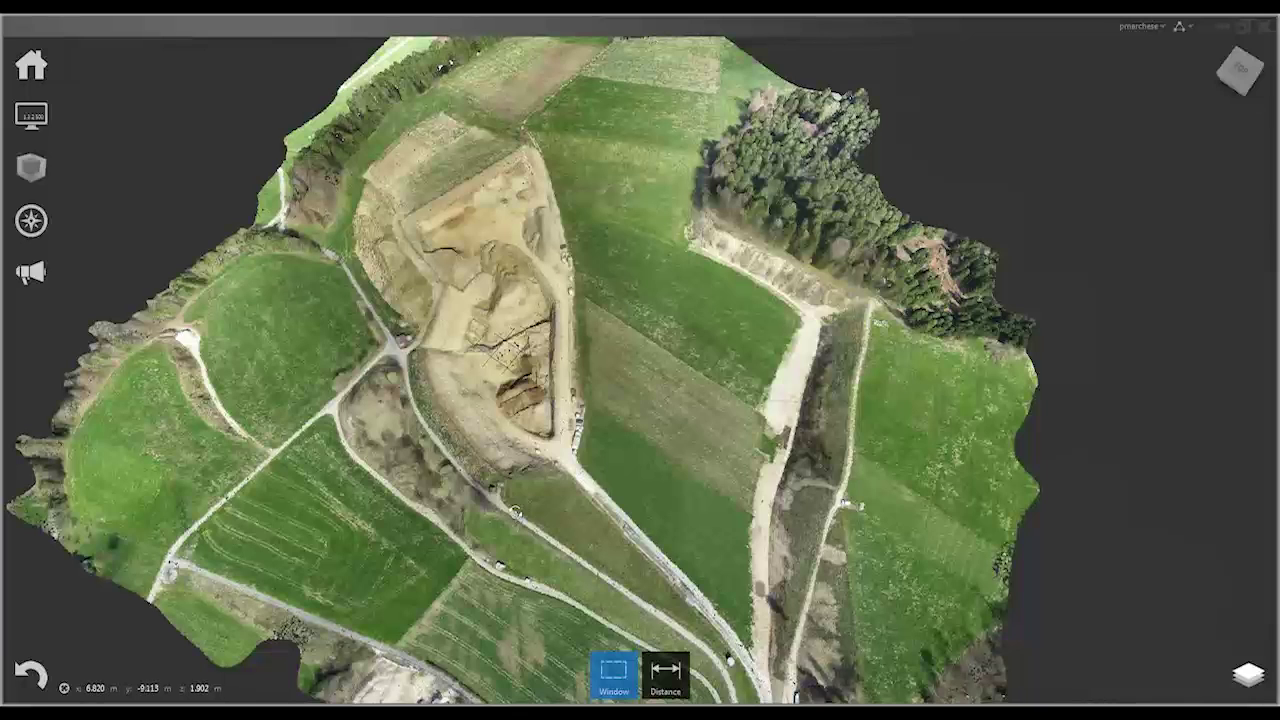
pyautogui.moveTo(630, 305); pyautogui.dragTo(703, 466)
pyautogui.moveTo(822, 293); pyautogui.dragTo(557, 410)
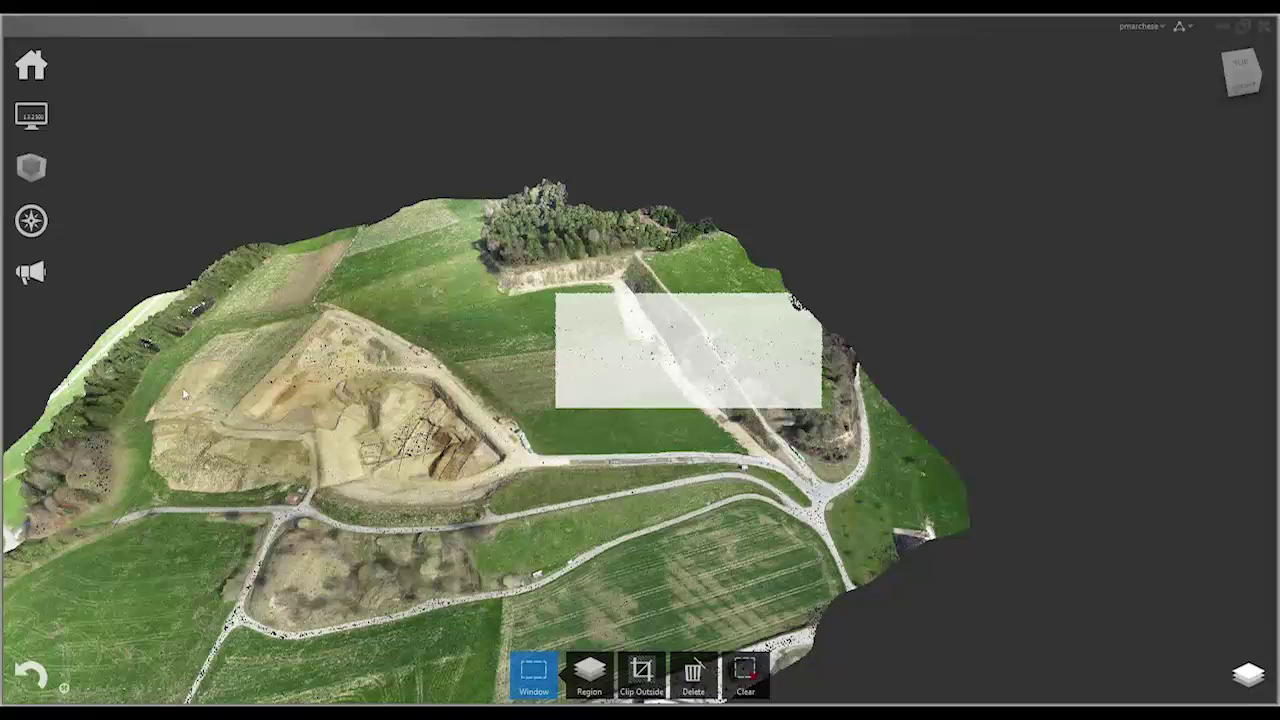
pyautogui.hotkey('alt', 'Tab')
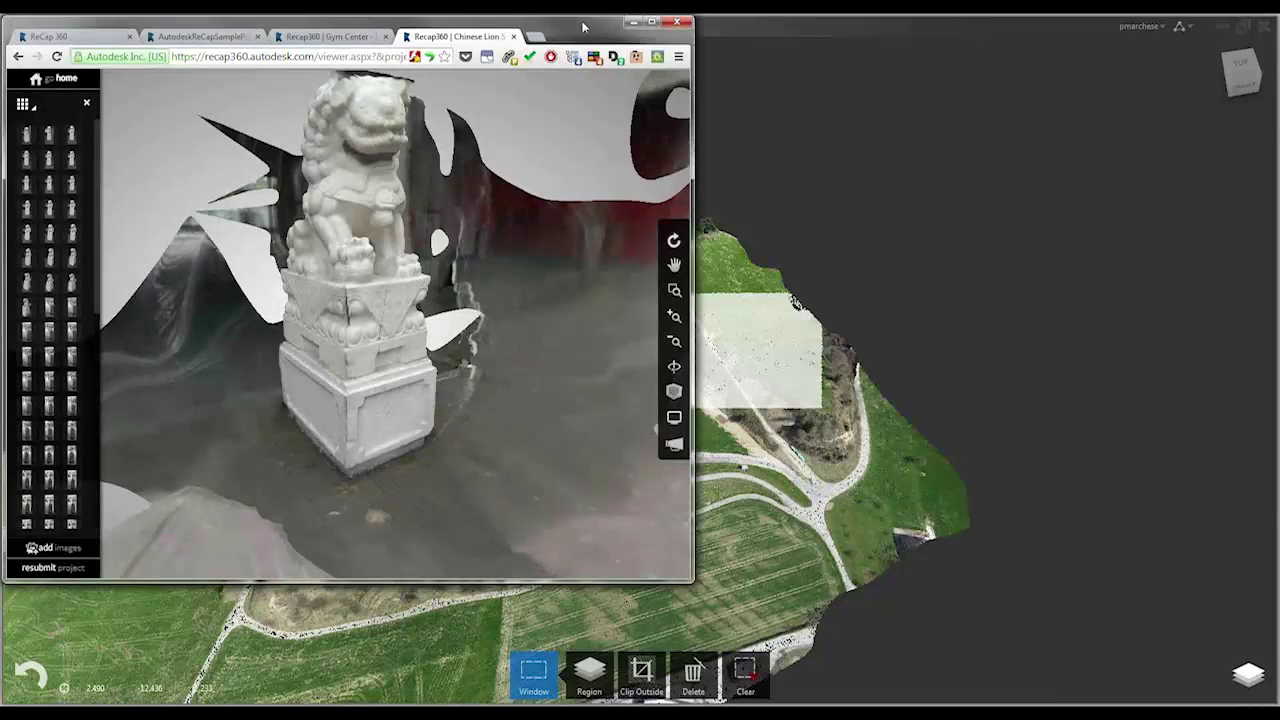
# Maximize the browser and show the ReCap 360 home page with its recent projects.
pyautogui.click(651, 21)
pyautogui.click(73, 22)
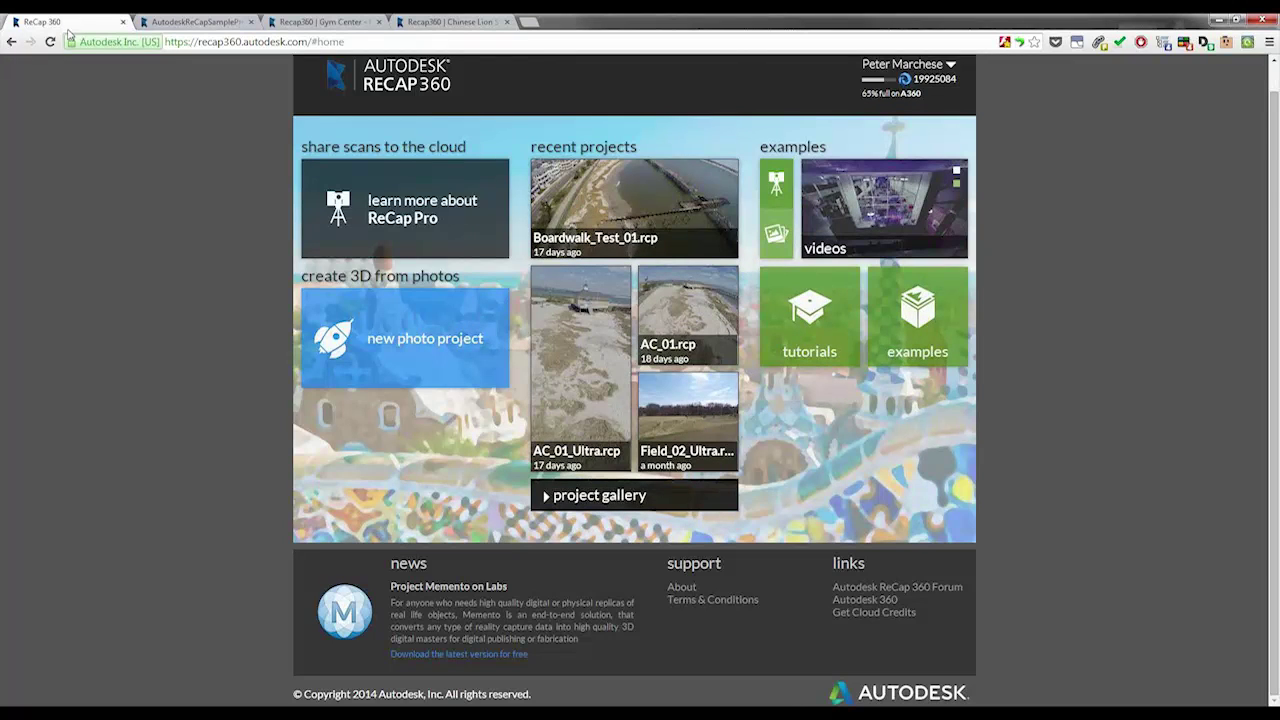
pyautogui.moveTo(697, 228)
# Open the AutodeskReCapSampleProject panorama and look around toward the table saw and workbench.
pyautogui.moveTo(550, 258)
pyautogui.click(196, 22)
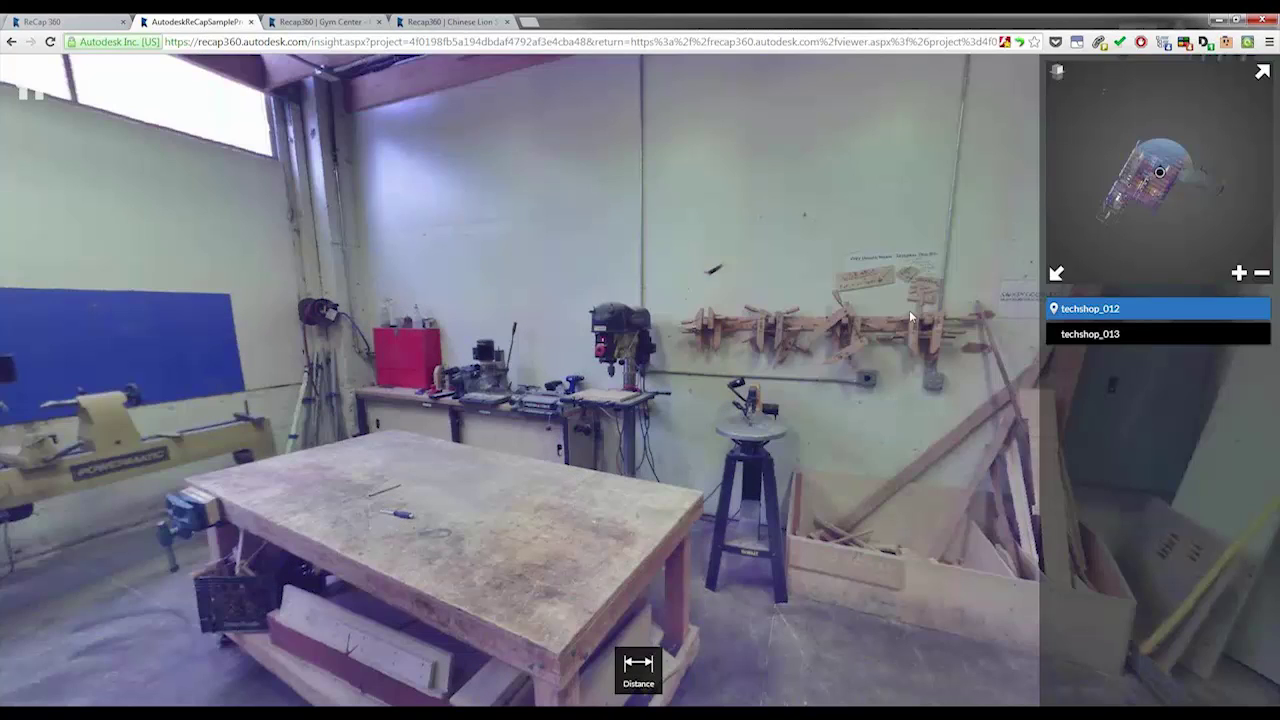
pyautogui.moveTo(559, 456); pyautogui.dragTo(513, 325)
pyautogui.moveTo(316, 317); pyautogui.dragTo(786, 346)
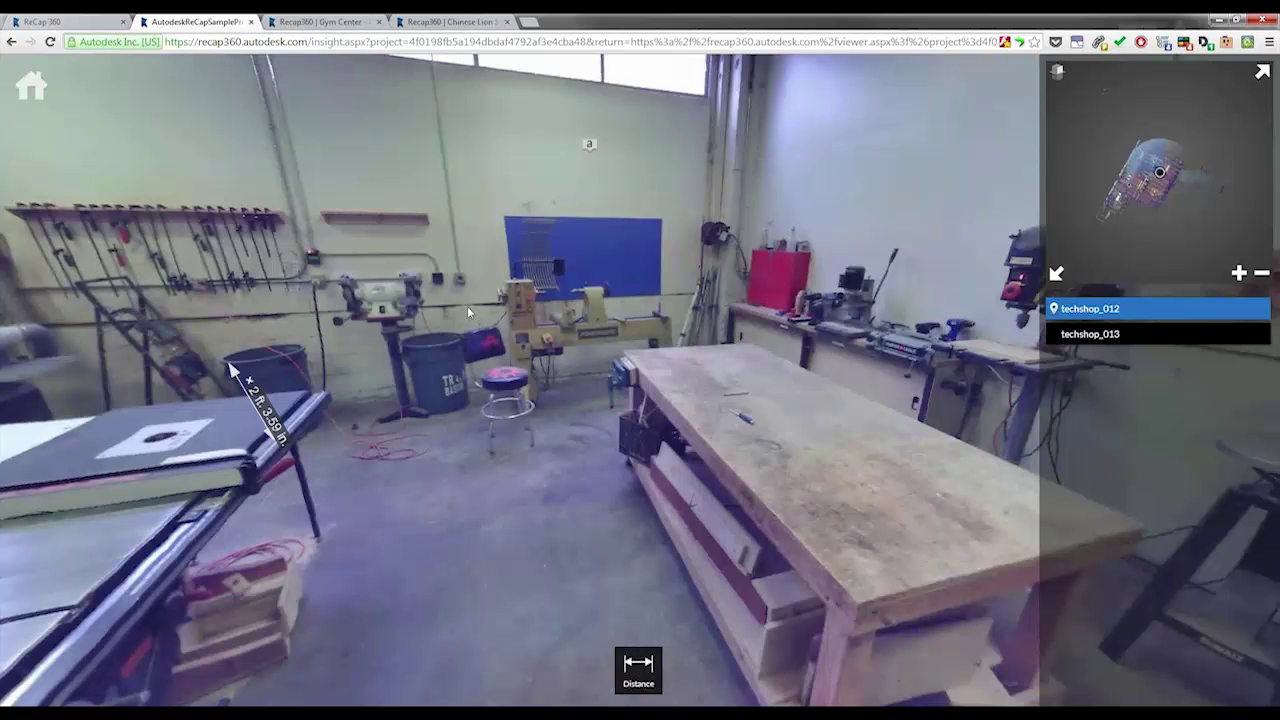
pyautogui.moveTo(510, 300); pyautogui.dragTo(755, 290)
pyautogui.moveTo(499, 282); pyautogui.dragTo(639, 304)
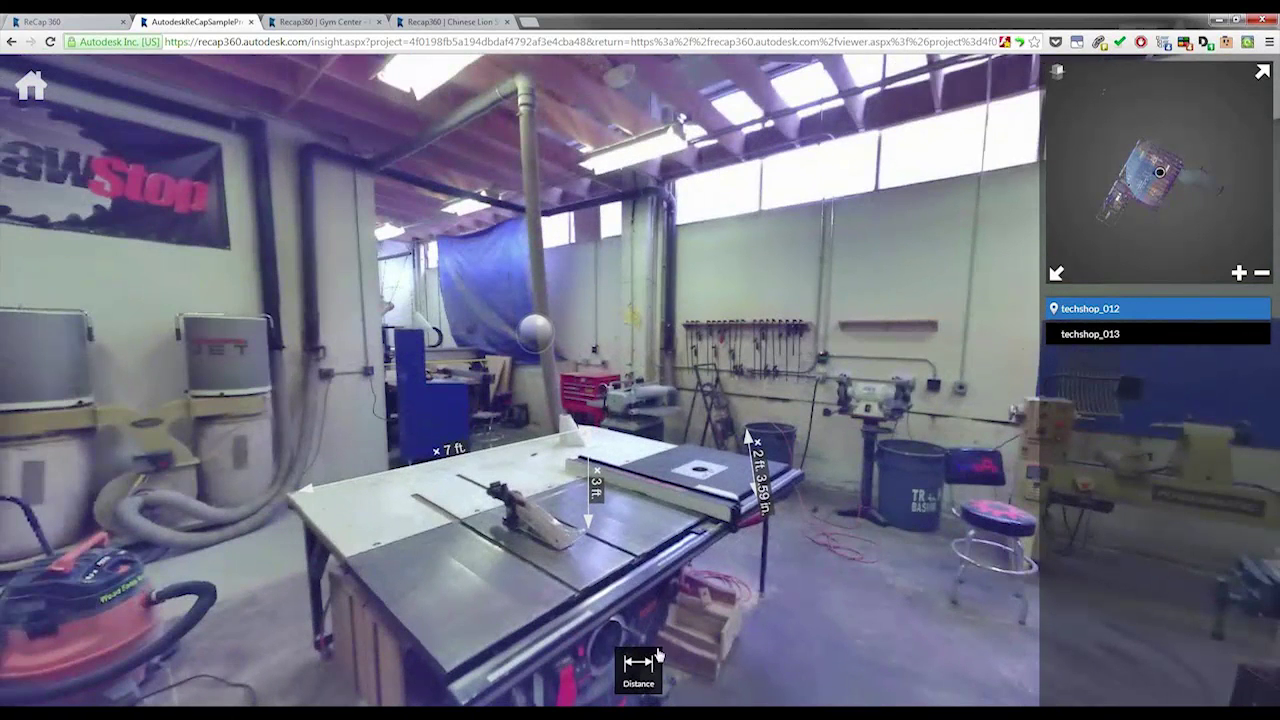
pyautogui.moveTo(658, 665)
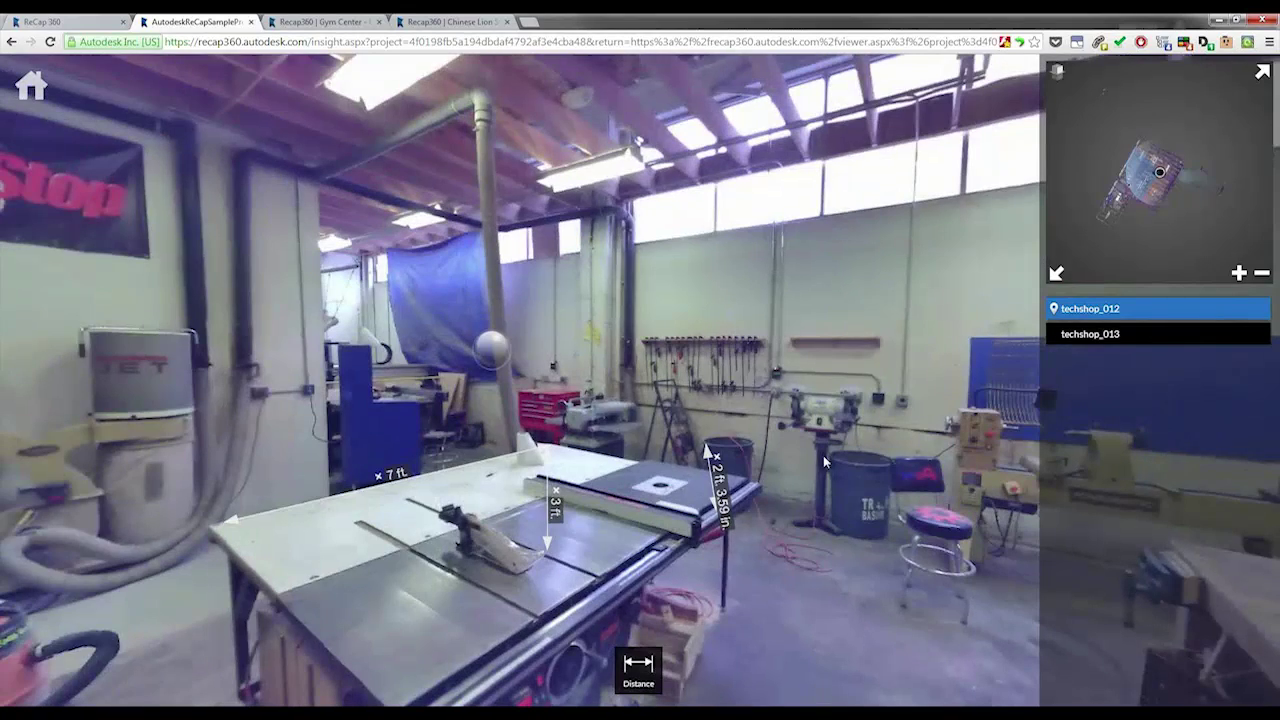
pyautogui.moveTo(880, 295); pyautogui.dragTo(409, 359)
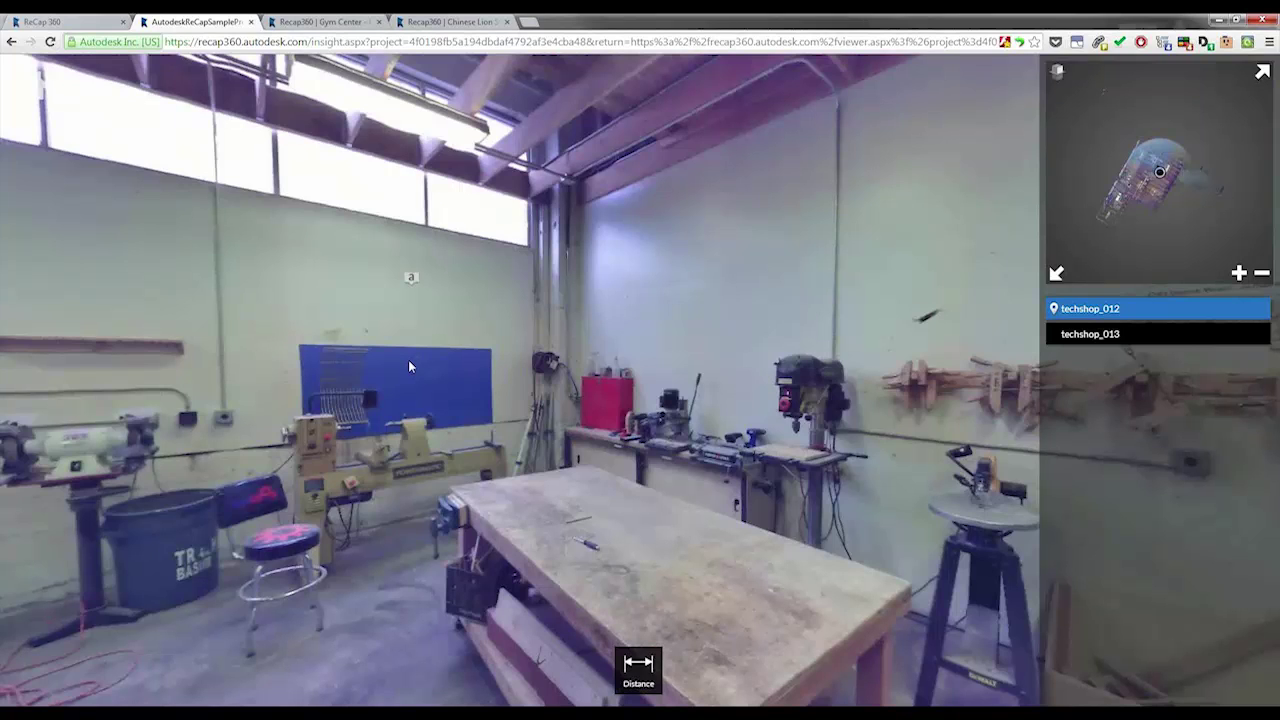
# Orbit the Gym Center photo model, browse its photo thumbnails, then open the Chinese Lion model.
pyautogui.click(316, 27)
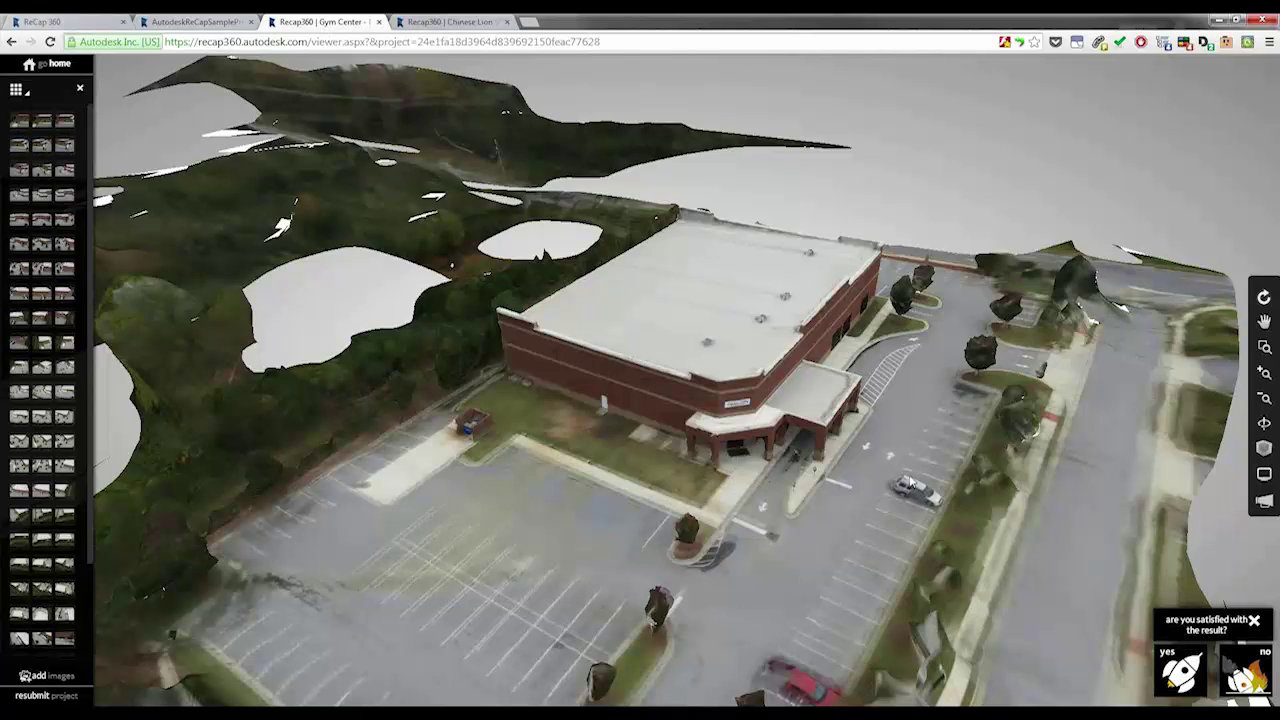
pyautogui.moveTo(908, 463)
pyautogui.mouseDown()
pyautogui.moveTo(618, 457)
pyautogui.moveTo(762, 419)
pyautogui.moveTo(939, 448)
pyautogui.moveTo(860, 470)
pyautogui.moveTo(426, 507)
pyautogui.moveTo(637, 465)
pyautogui.moveTo(675, 420)
pyautogui.moveTo(659, 446)
pyautogui.moveTo(730, 388)
pyautogui.moveTo(762, 336)
pyautogui.moveTo(740, 345)
pyautogui.mouseUp()
pyautogui.moveTo(62, 270)
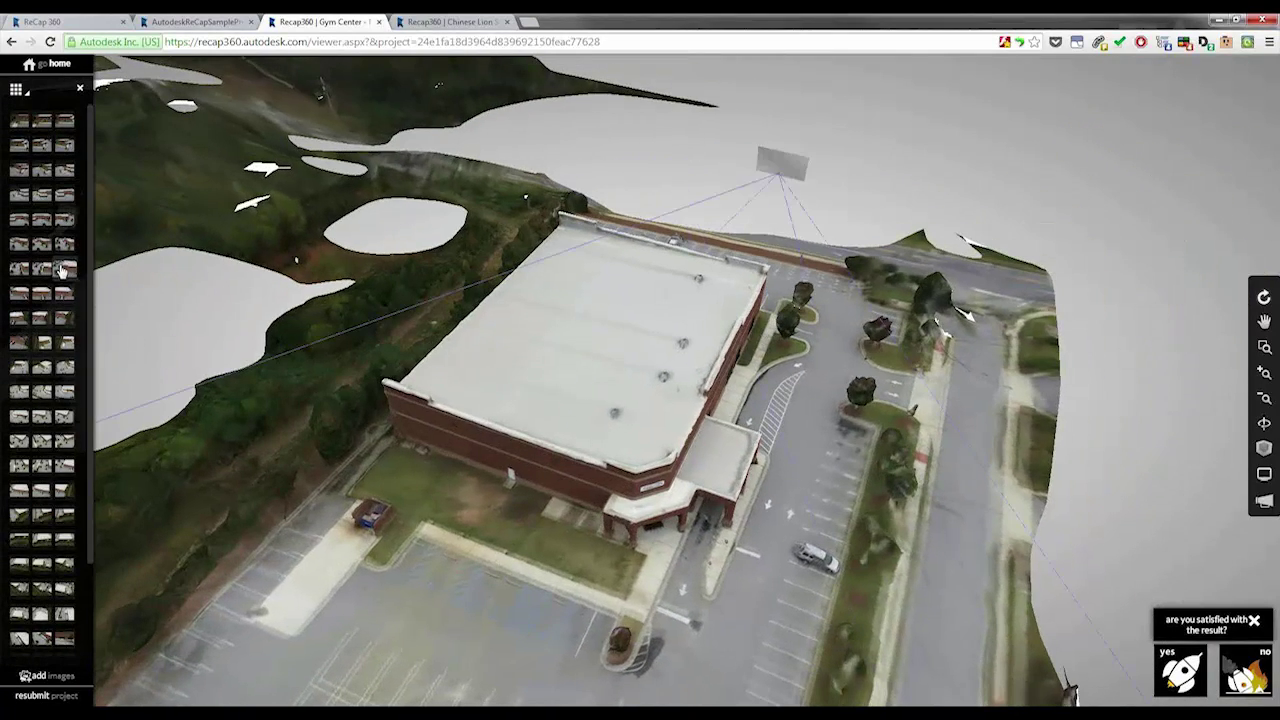
pyautogui.moveTo(62, 293)
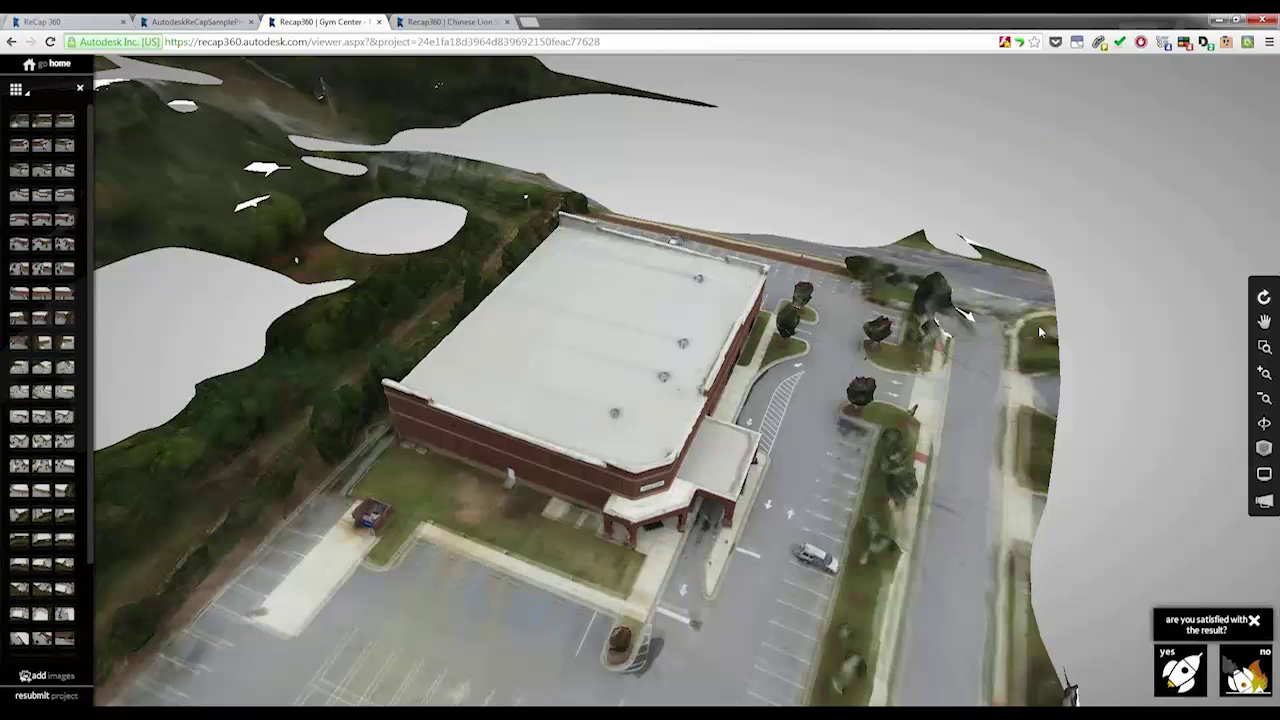
pyautogui.click(455, 22)
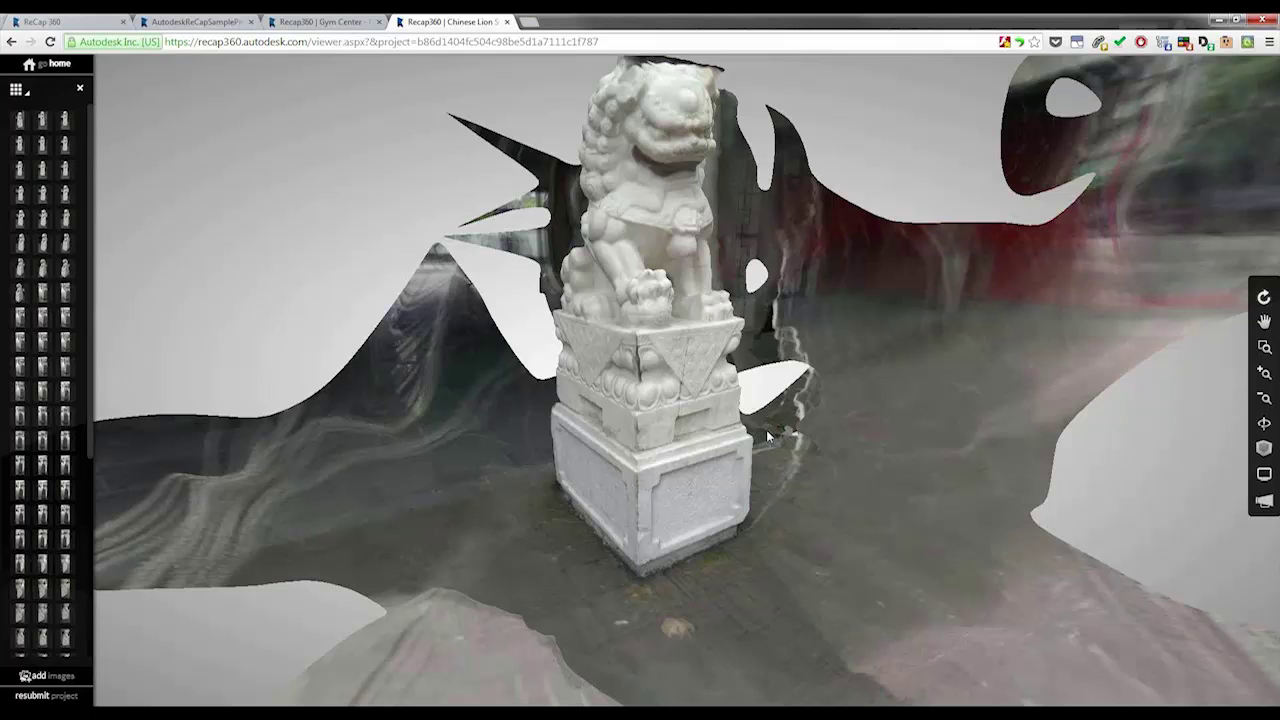
pyautogui.moveTo(633, 338); pyautogui.dragTo(710, 320)
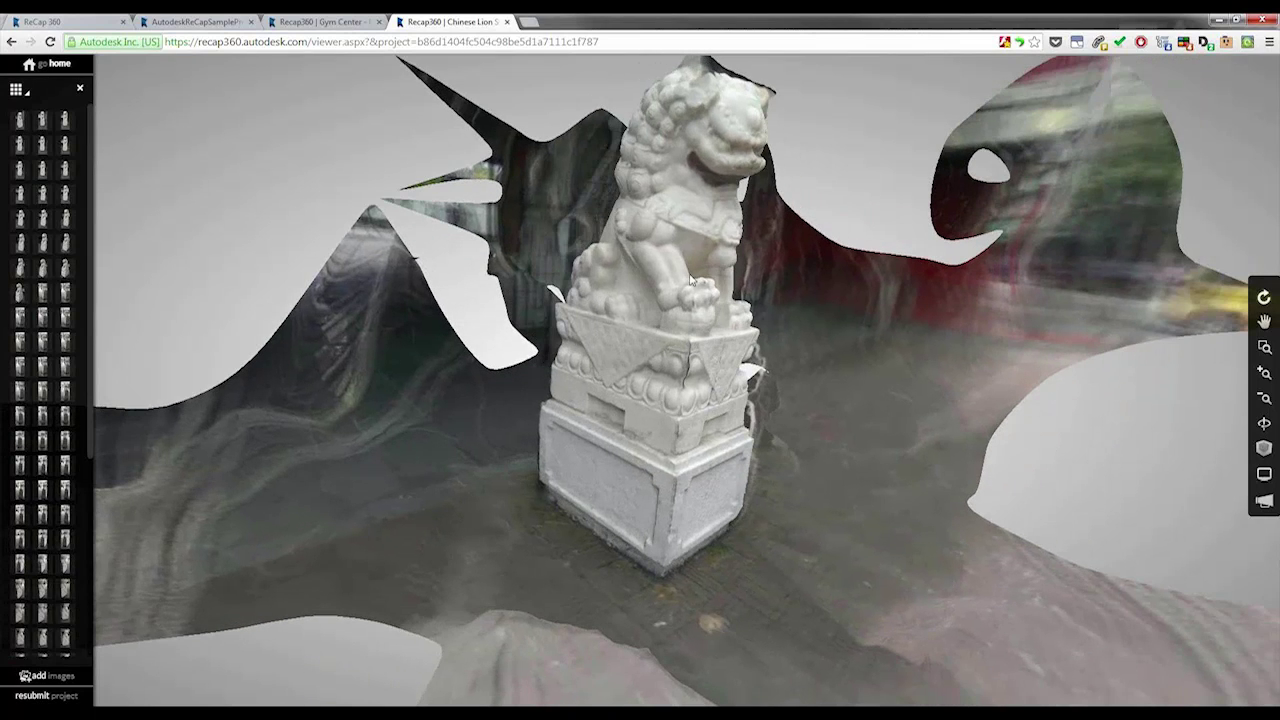
pyautogui.moveTo(837, 344); pyautogui.dragTo(621, 431)
pyautogui.moveTo(536, 497); pyautogui.dragTo(1058, 489)
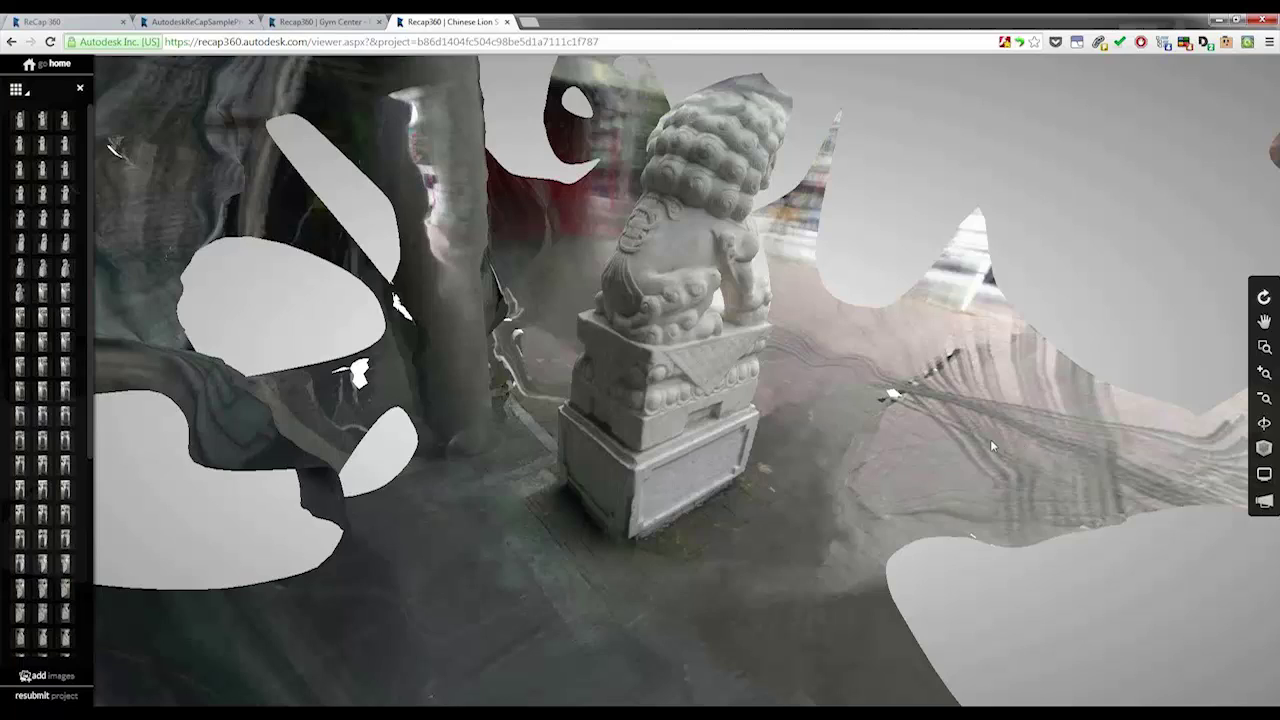
pyautogui.moveTo(839, 510); pyautogui.dragTo(657, 490)
pyautogui.scroll(2, 645, 521)
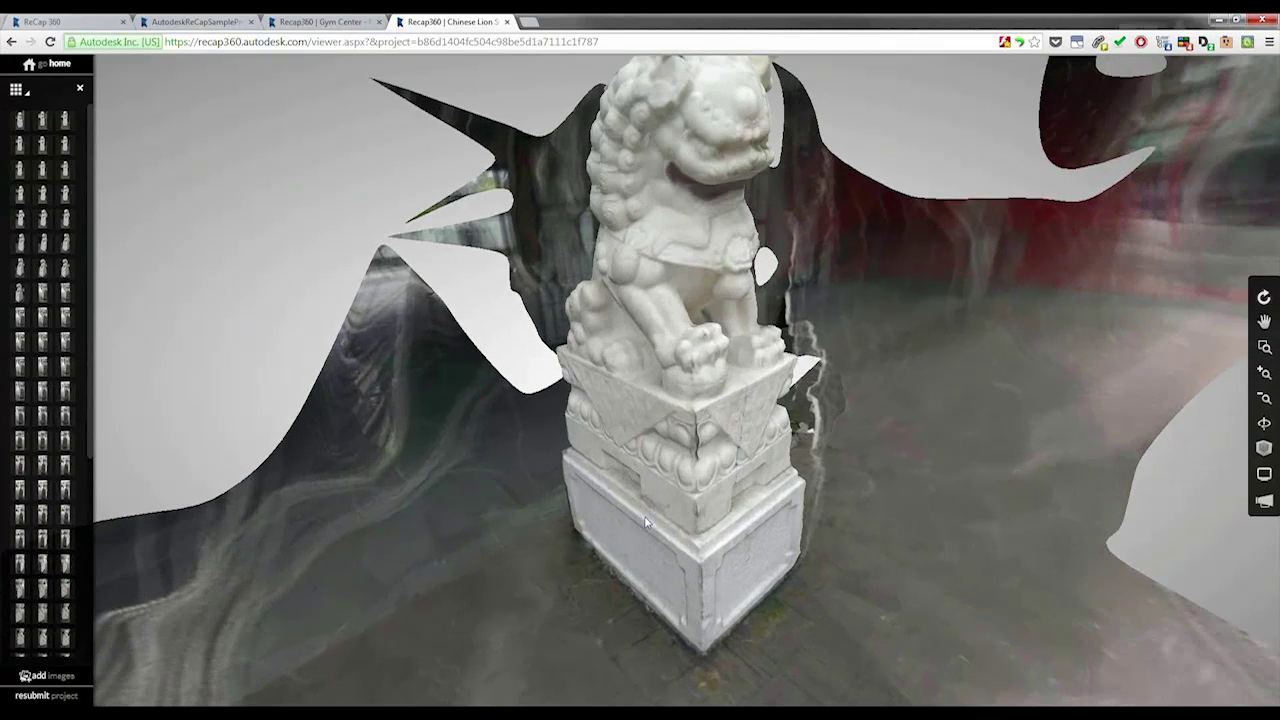
pyautogui.moveTo(686, 538)
pyautogui.mouseDown()
pyautogui.moveTo(829, 490)
pyautogui.moveTo(462, 550)
pyautogui.moveTo(526, 519)
pyautogui.moveTo(697, 548)
pyautogui.mouseUp()
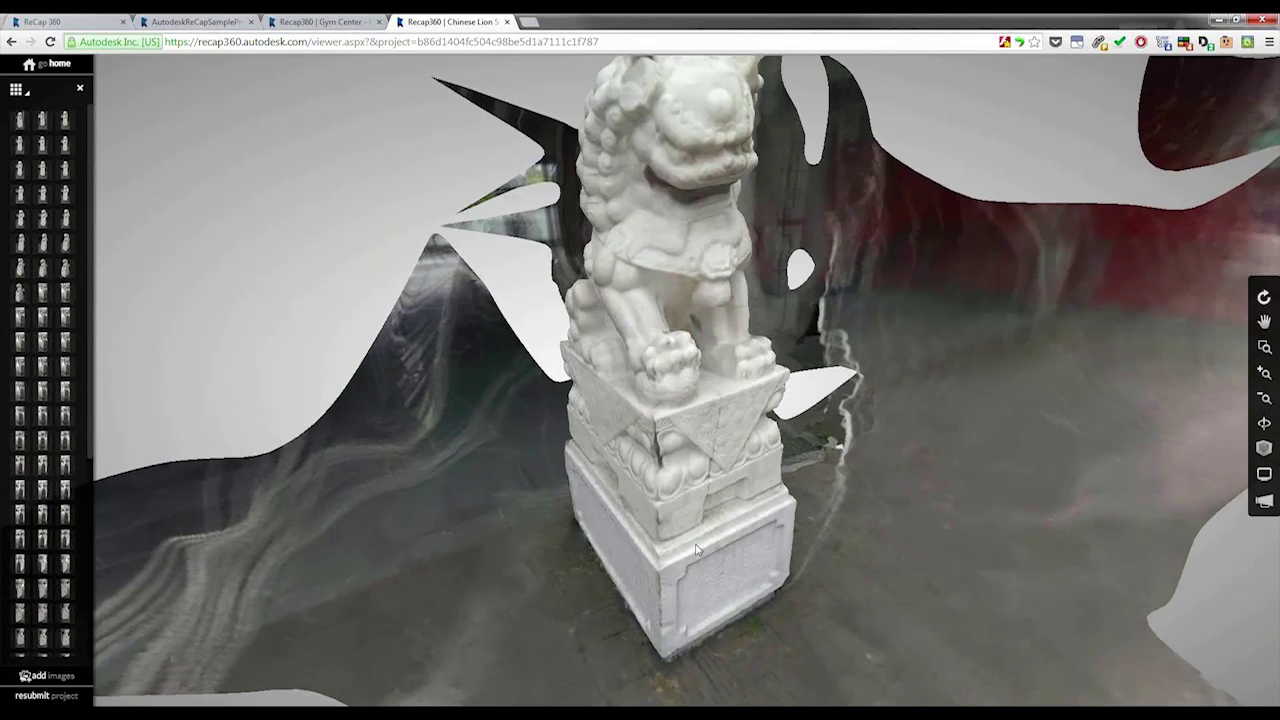
pyautogui.scroll(-2, 679, 290)
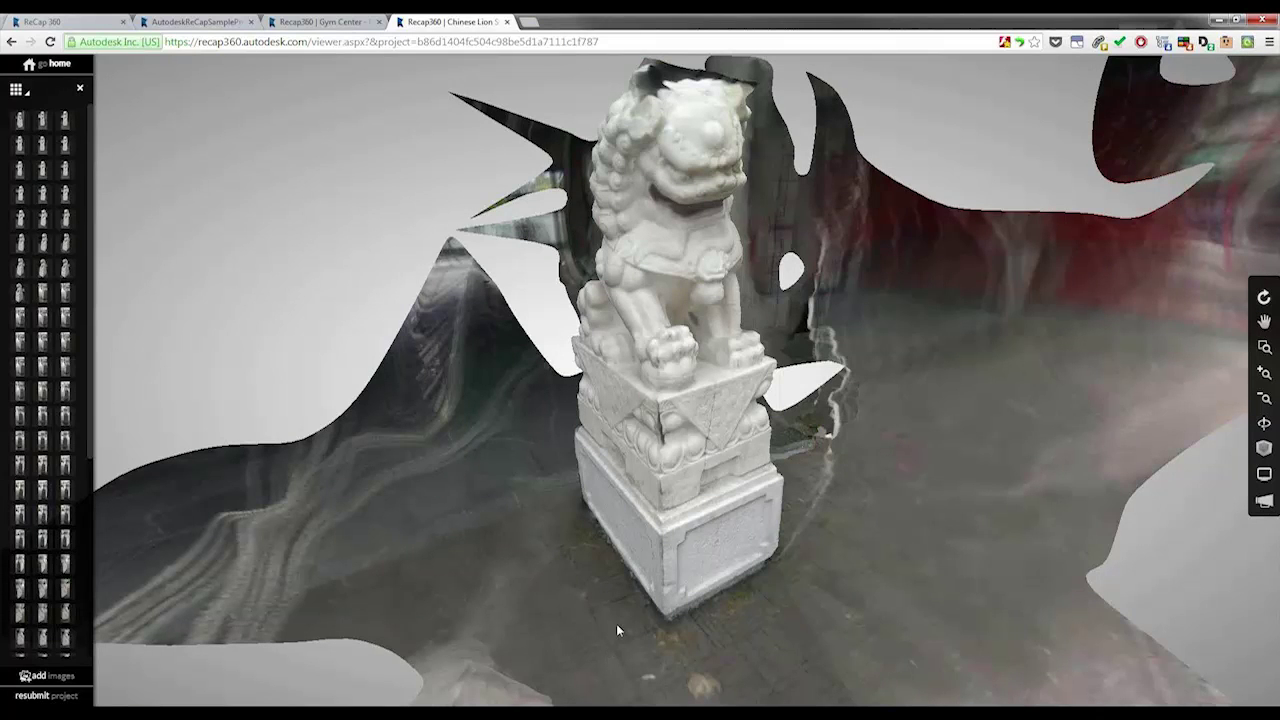
pyautogui.moveTo(617, 627); pyautogui.dragTo(667, 551)
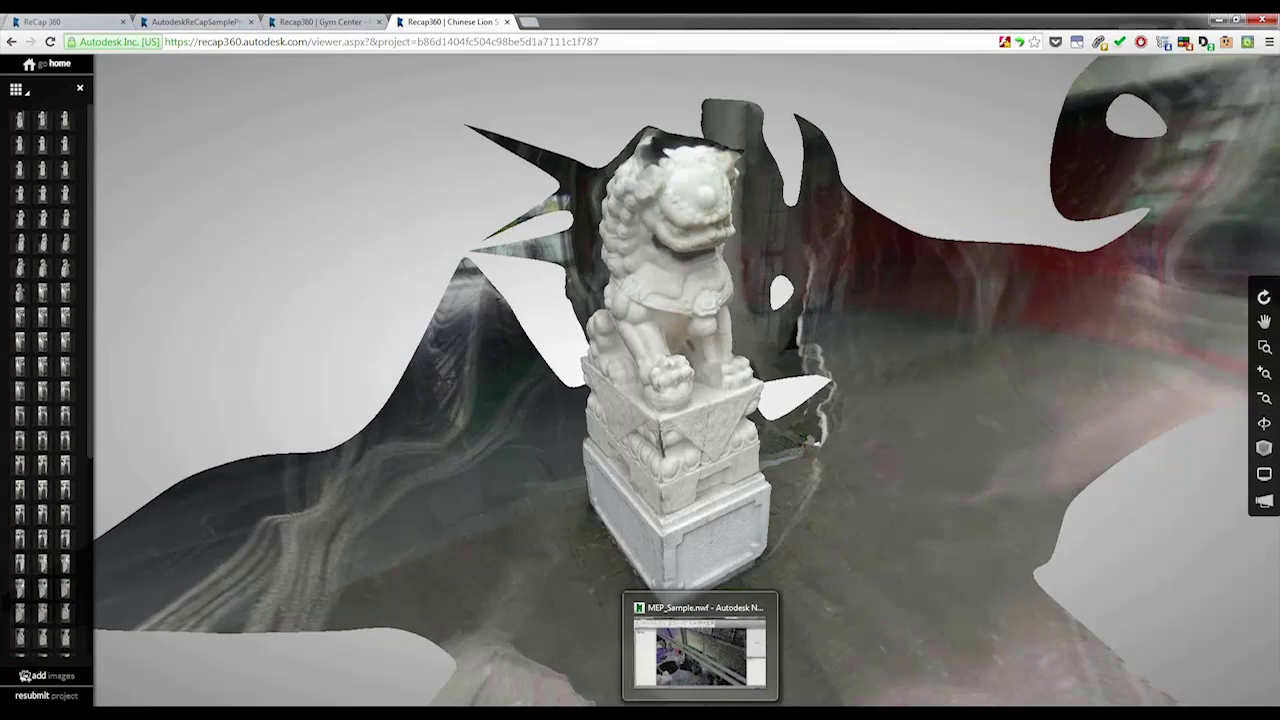
# Return to Revit and frame the Level 1 point-cloud floor plan.
pyautogui.click(693, 648)
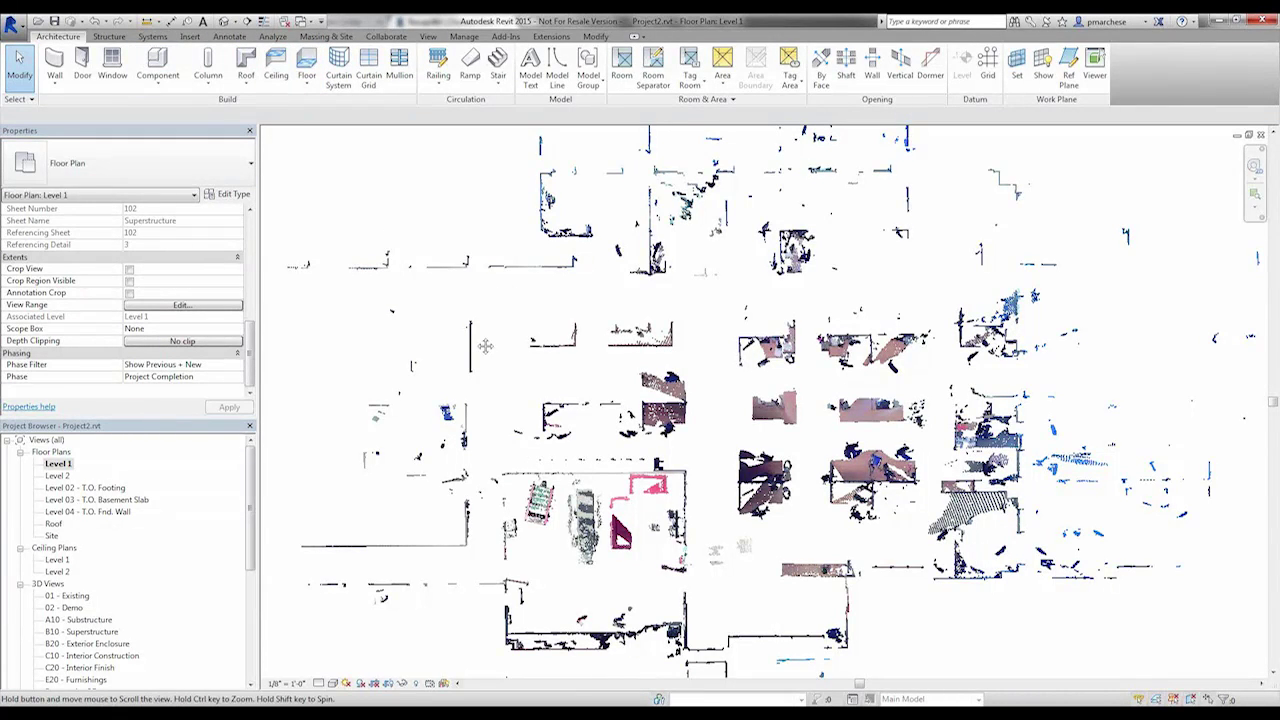
pyautogui.scroll(5, 486, 350)
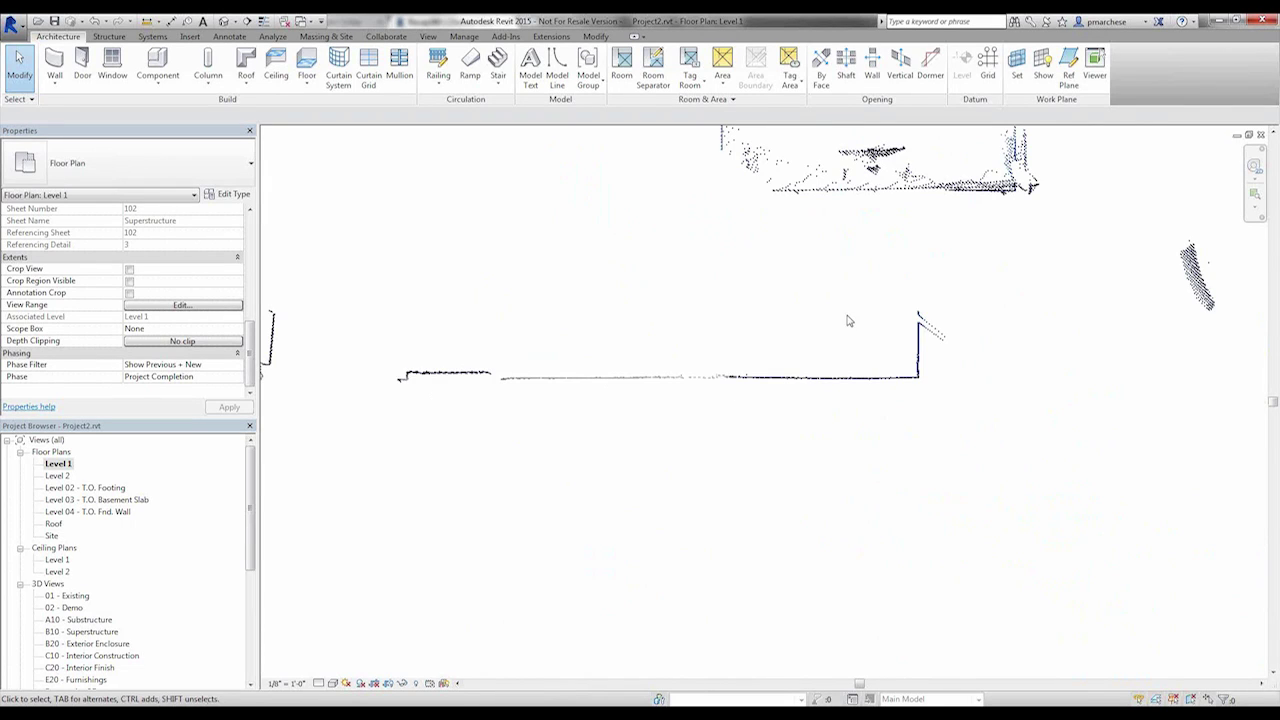
pyautogui.scroll(-2, 675, 438)
pyautogui.moveTo(675, 438); pyautogui.dragTo(431, 429, button='middle')
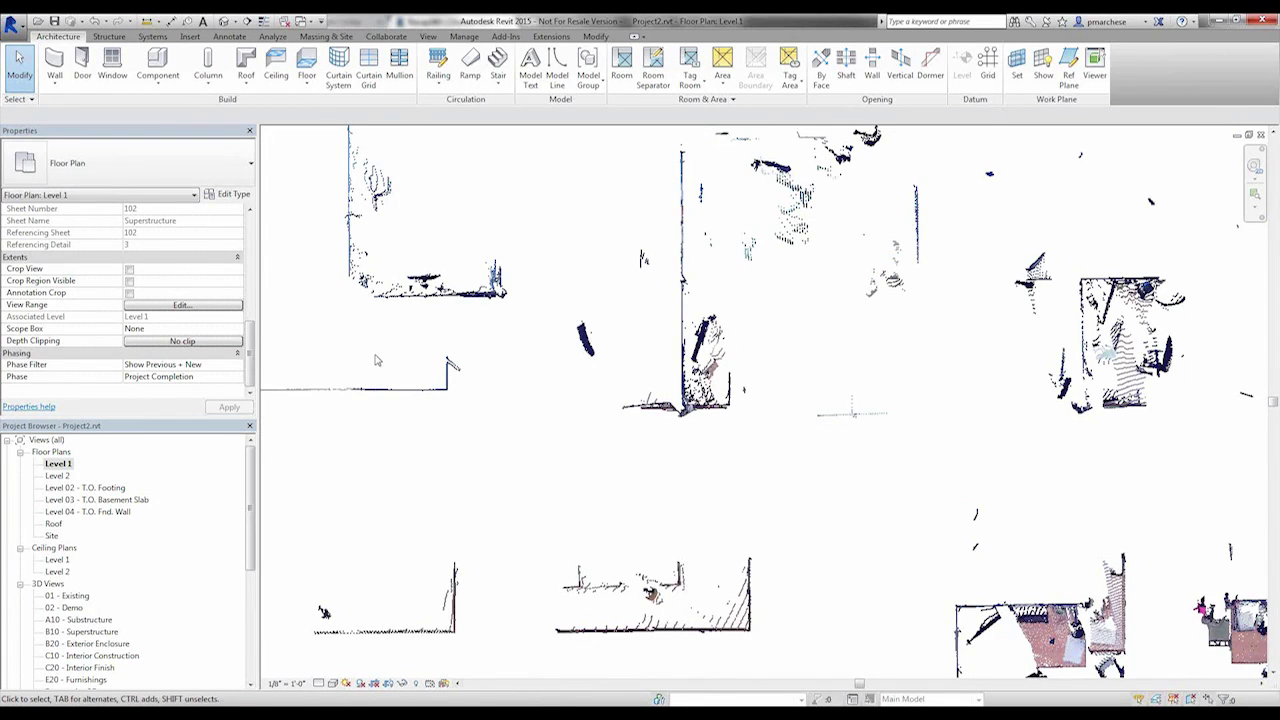
pyautogui.scroll(-5, 837, 428)
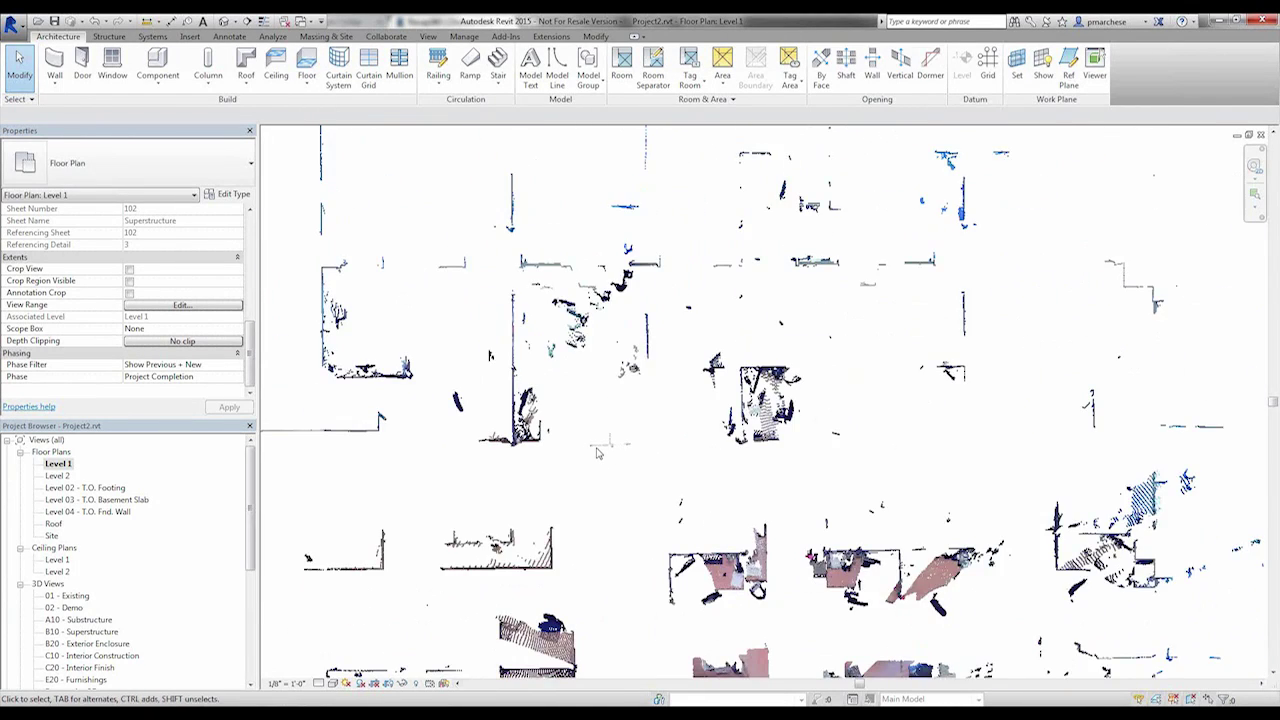
pyautogui.moveTo(597, 462); pyautogui.dragTo(685, 352, button='middle')
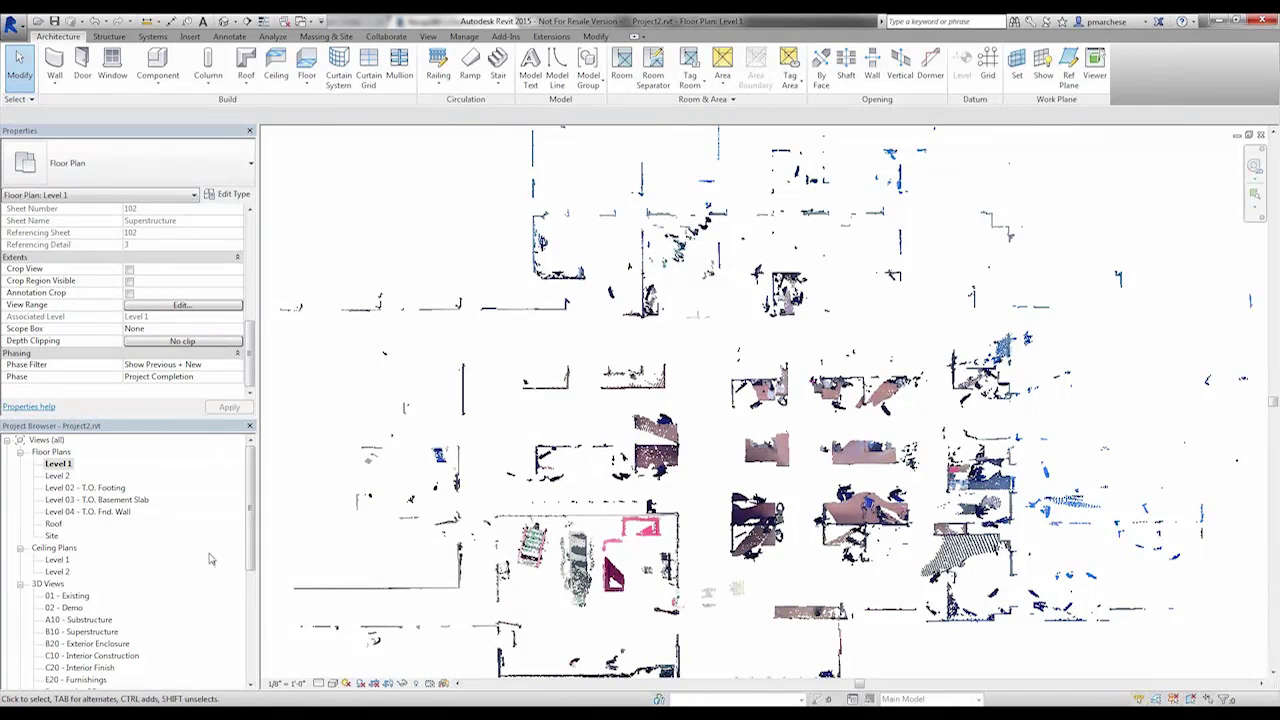
# Draw a vertical section line across the Level 1 plan and open the resulting Section 1 view.
pyautogui.click(250, 507)
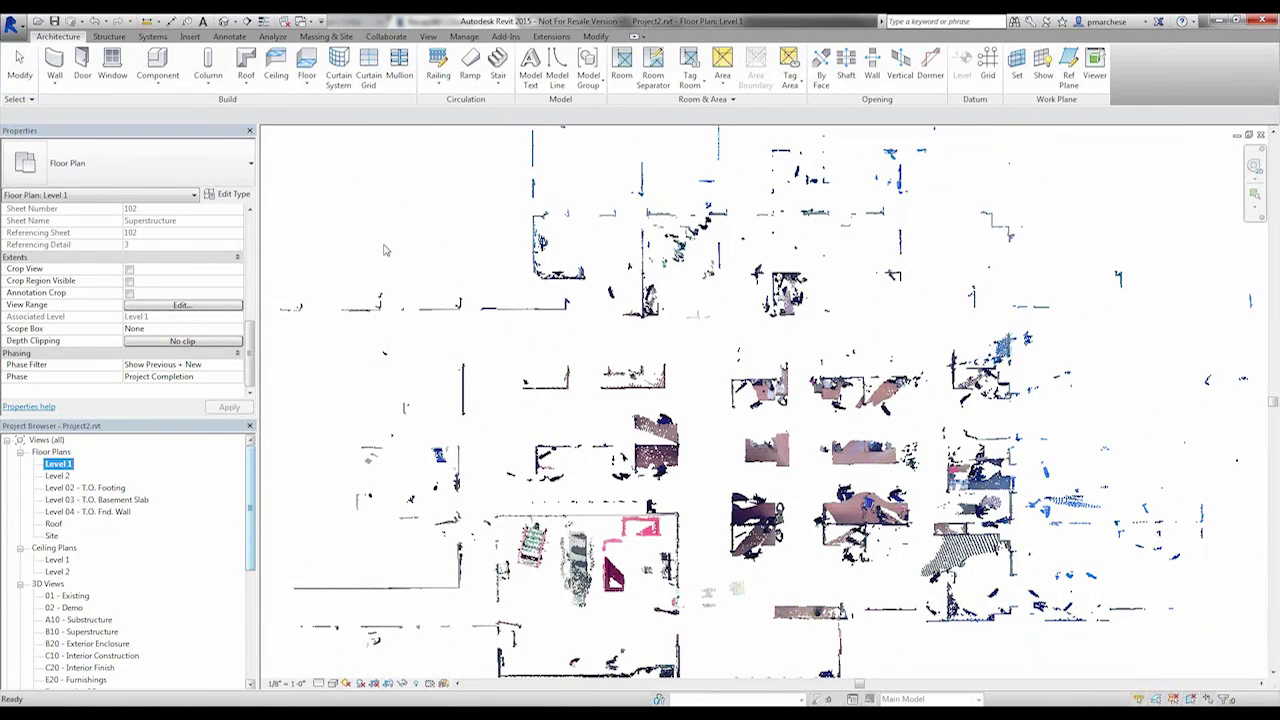
pyautogui.click(264, 21)
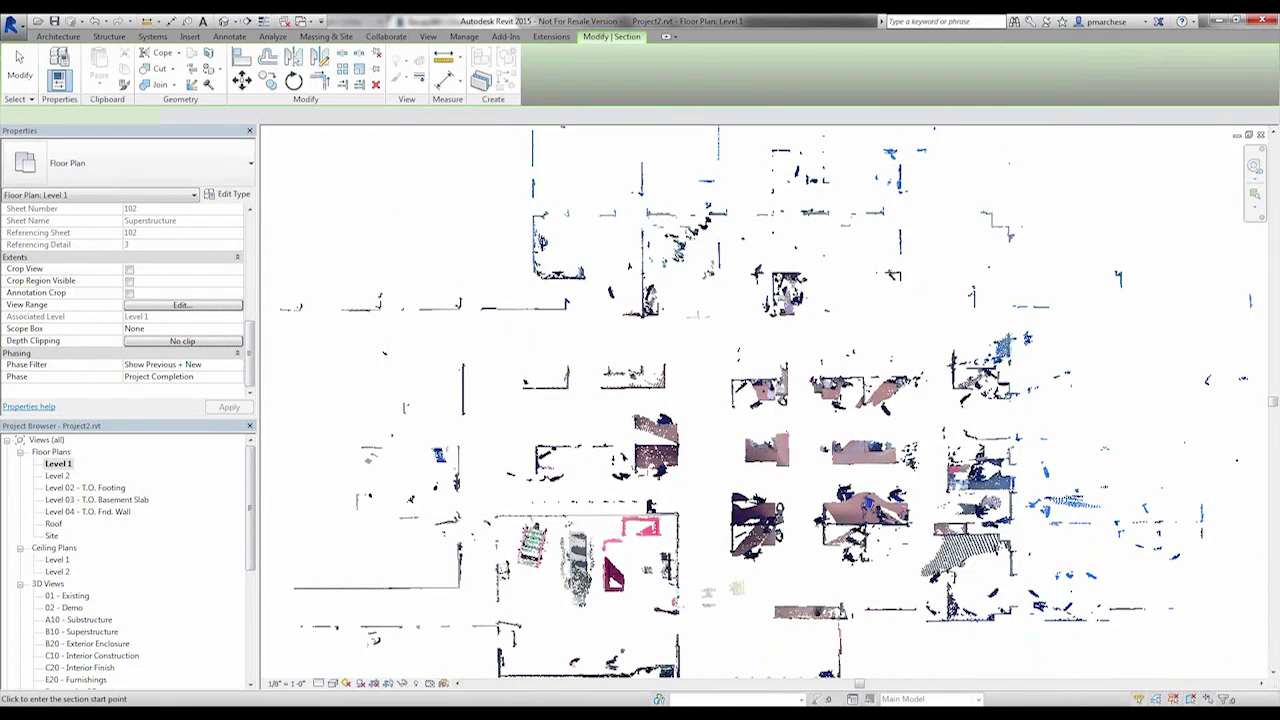
pyautogui.scroll(-3, 560, 355)
pyautogui.click(650, 545)
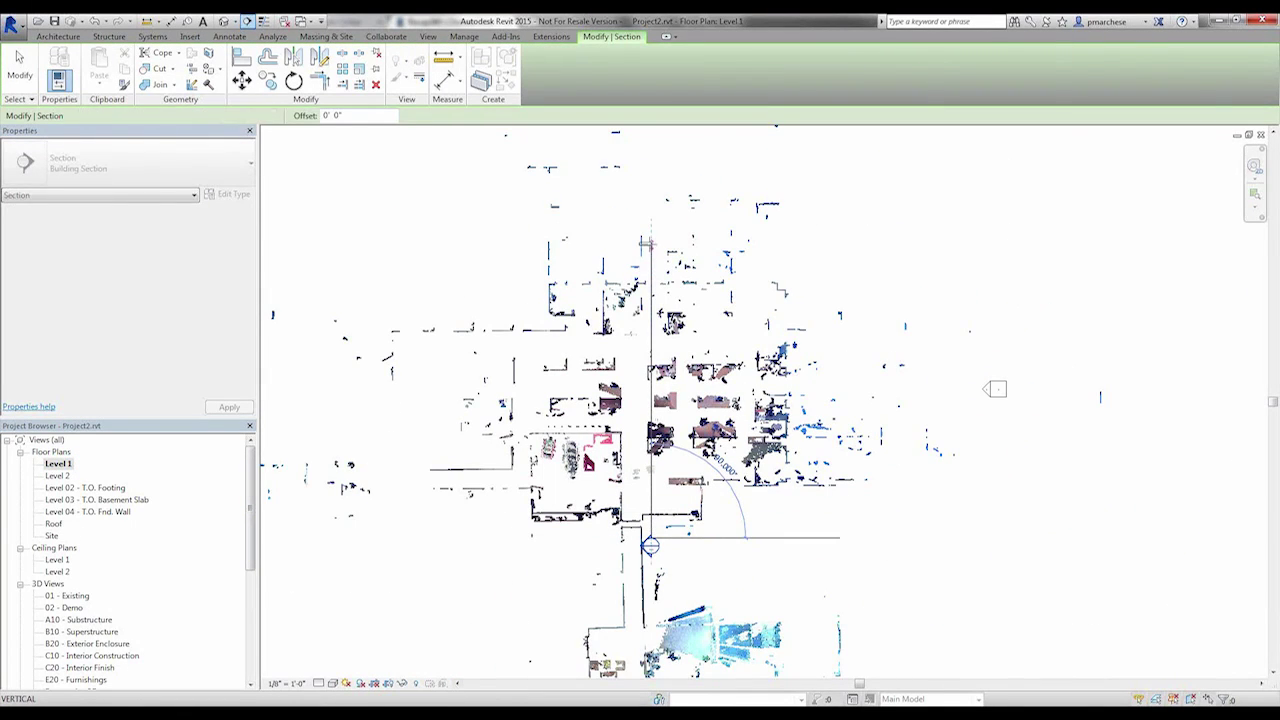
pyautogui.click(646, 244)
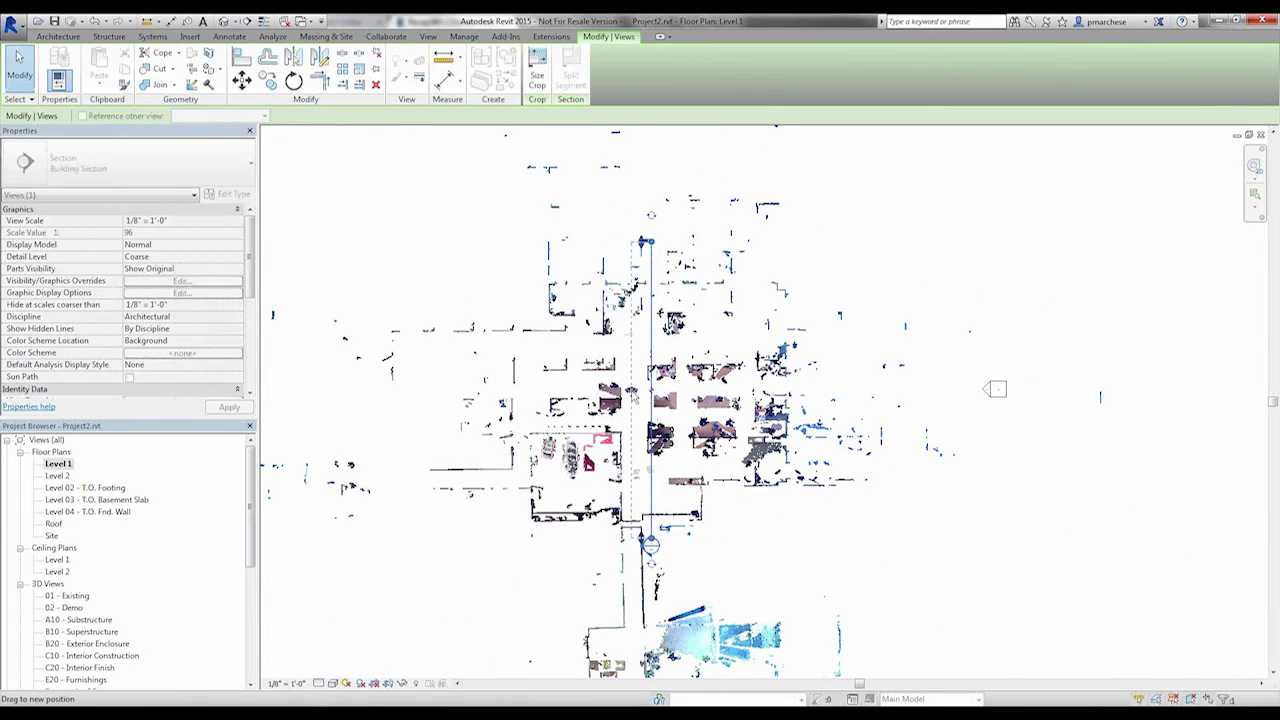
pyautogui.doubleClick(650, 545)
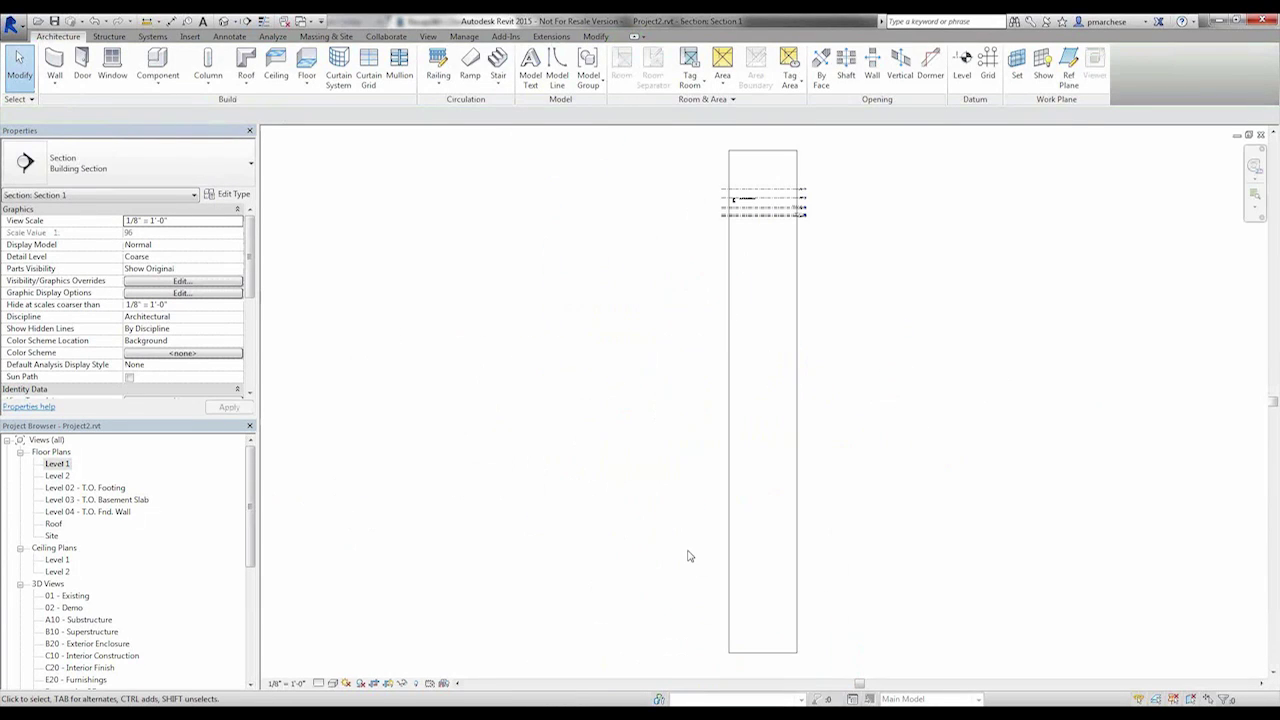
# Shorten Section 1's crop region by dragging its bottom edge up.
pyautogui.click(763, 654)
pyautogui.moveTo(763, 654); pyautogui.dragTo(763, 236)
pyautogui.press('Escape')
# Pan the section to frame the building, then switch to the default {3D} view.
pyautogui.scroll(5, 806, 211)
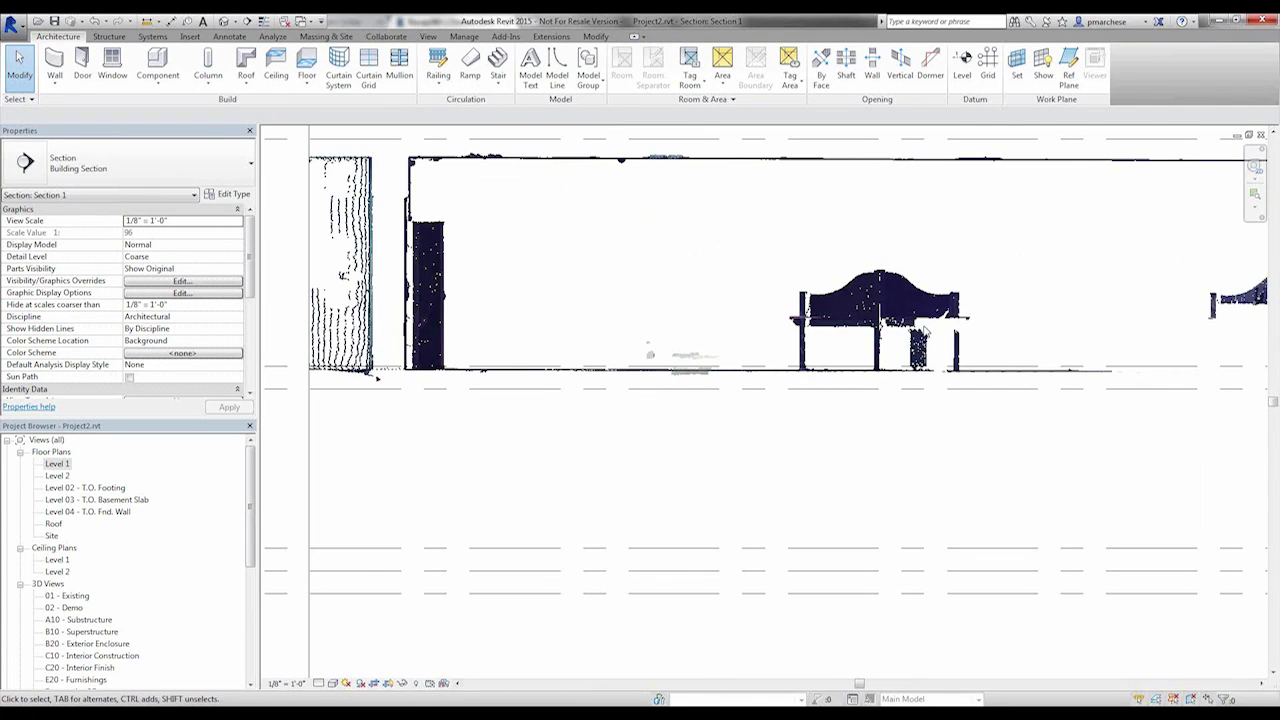
pyautogui.scroll(-3, 377, 377)
pyautogui.moveTo(1109, 414); pyautogui.dragTo(902, 401, button='middle')
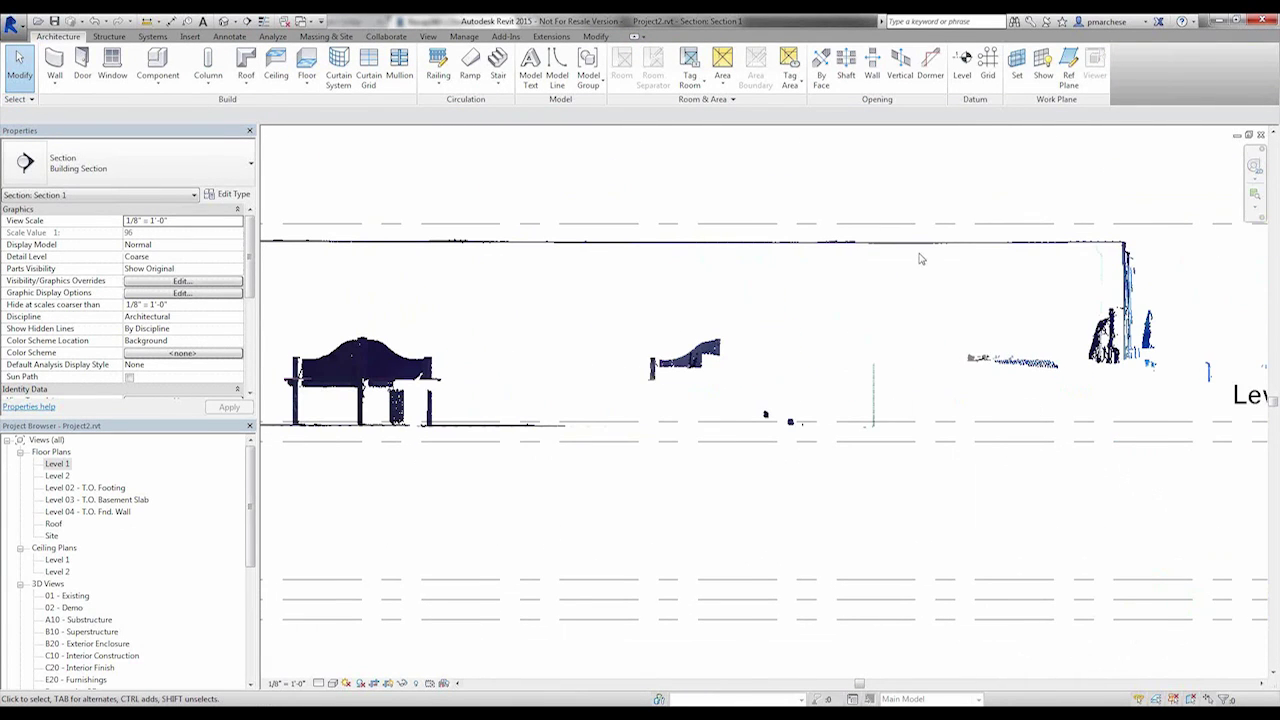
pyautogui.moveTo(554, 342); pyautogui.dragTo(578, 341, button='middle')
pyautogui.moveTo(903, 357); pyautogui.dragTo(500, 323, button='middle')
pyautogui.click(577, 328)
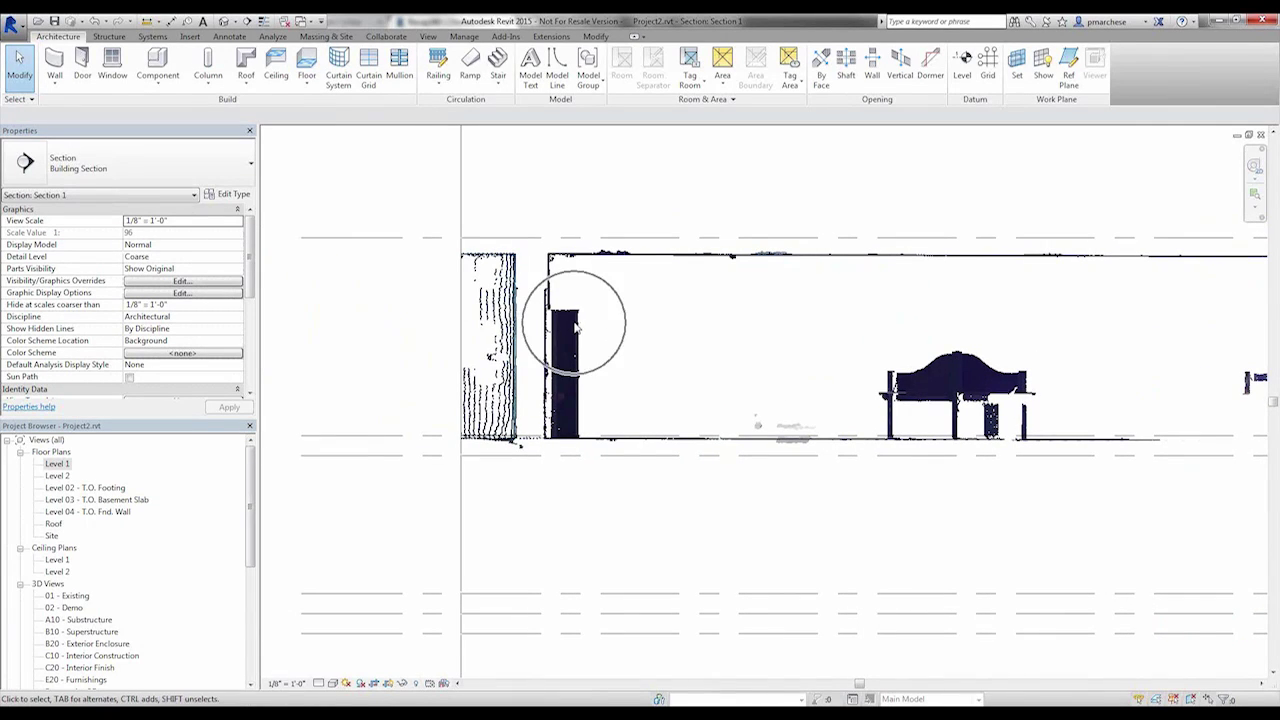
pyautogui.click(572, 313)
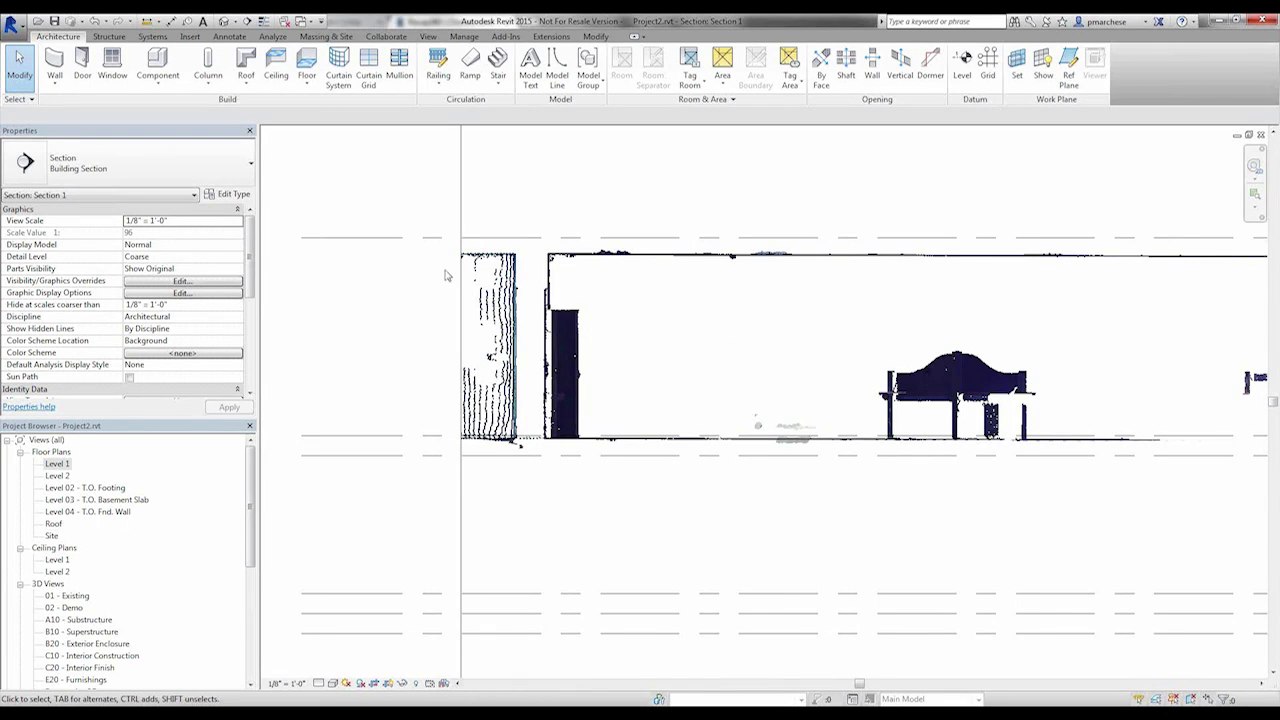
pyautogui.click(222, 22)
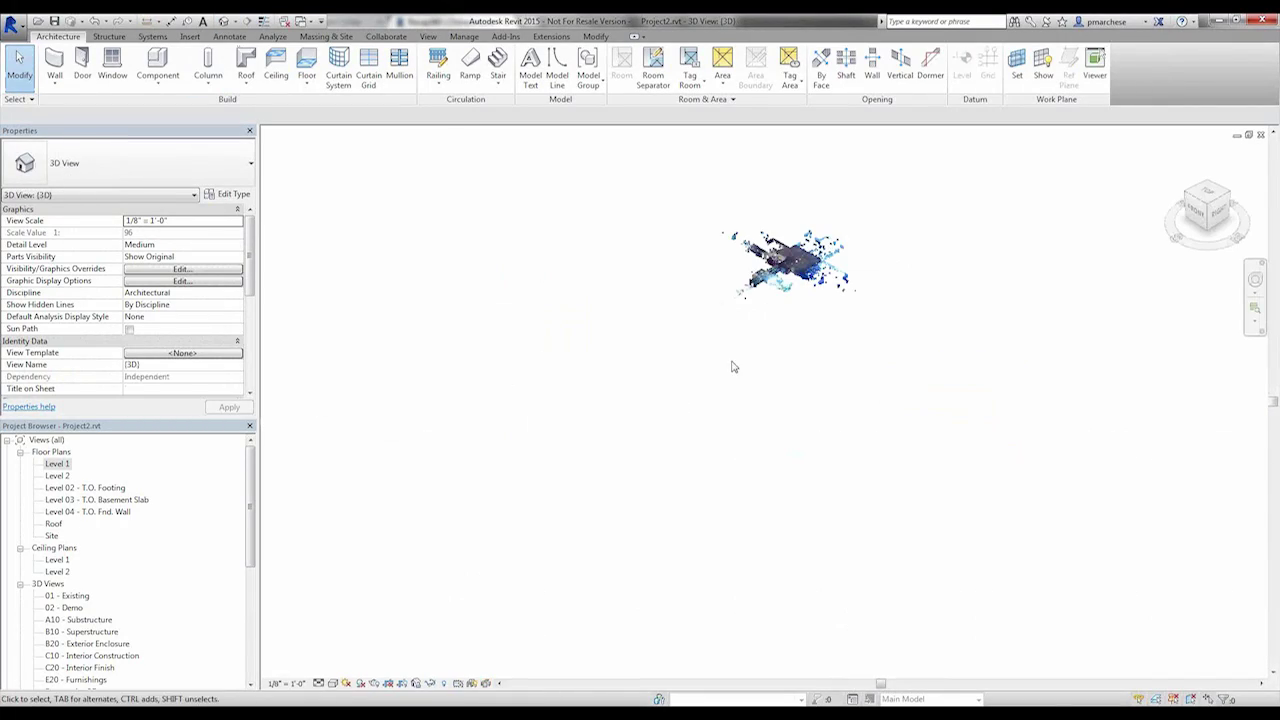
# Inspect the default 3D view briefly, then open the {3D} Copy 1 Copy 1 view.
pyautogui.scroll(5, 778, 340)
pyautogui.scroll(5, 778, 340)
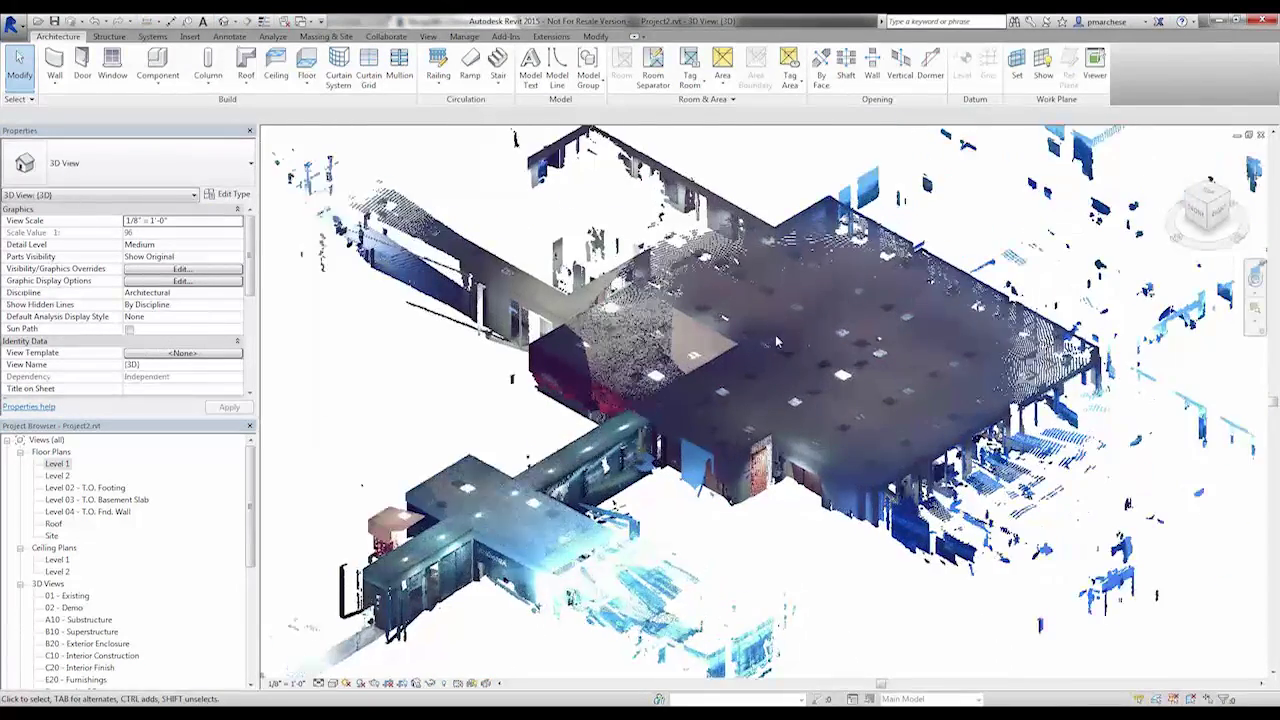
pyautogui.moveTo(717, 604)
pyautogui.keyDown('shift'); pyautogui.mouseDown(button='middle')
pyautogui.moveTo(640, 588)
pyautogui.moveTo(710, 602)
pyautogui.mouseUp(button='middle'); pyautogui.keyUp('shift')
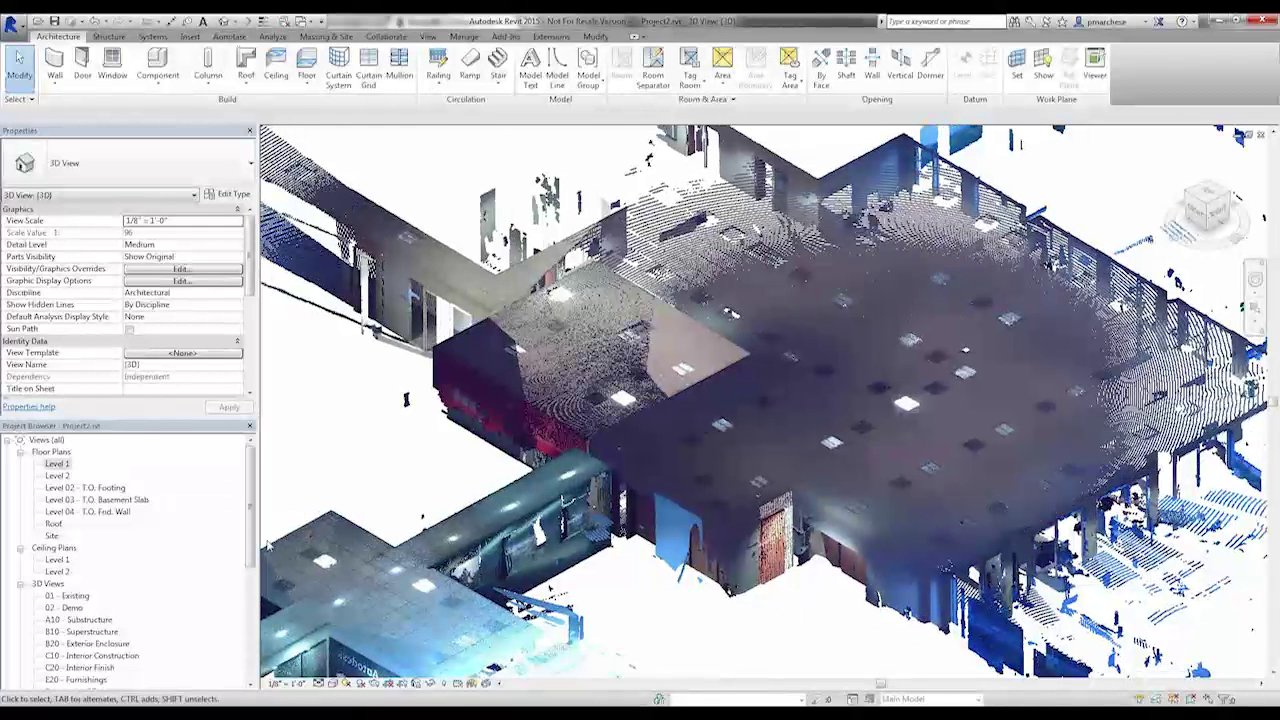
pyautogui.moveTo(252, 500); pyautogui.dragTo(252, 565)
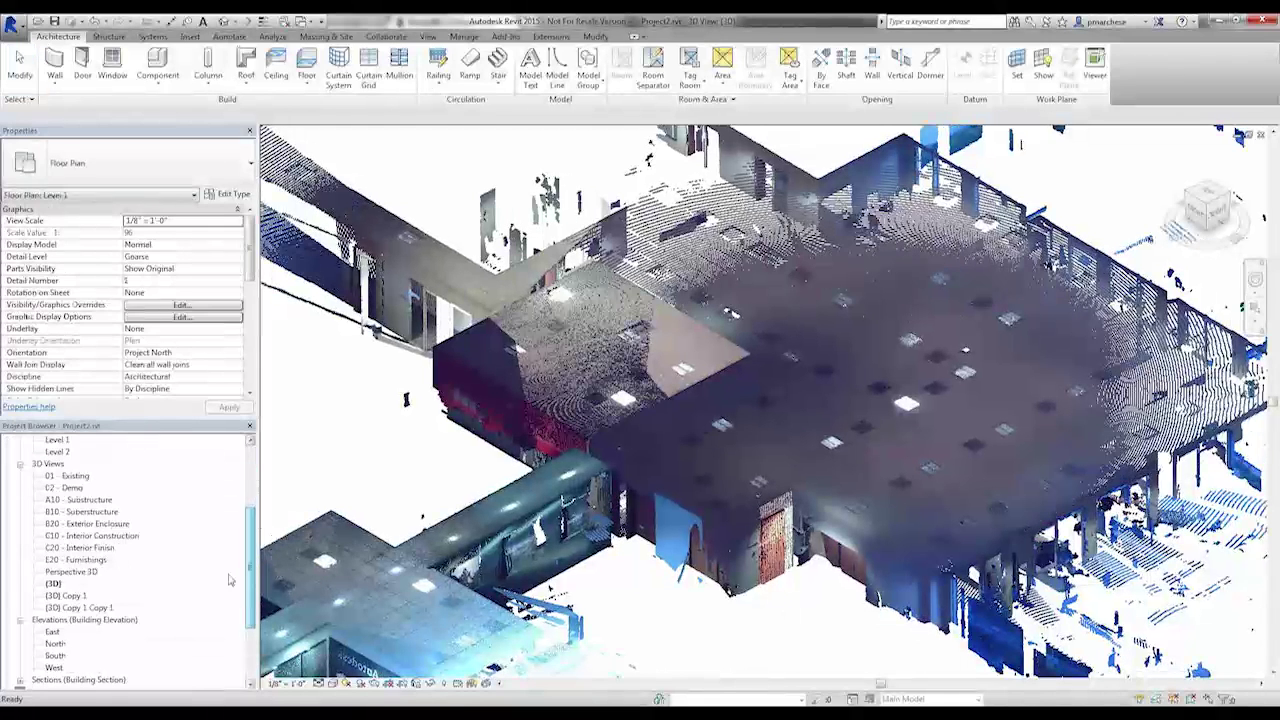
pyautogui.doubleClick(80, 596)
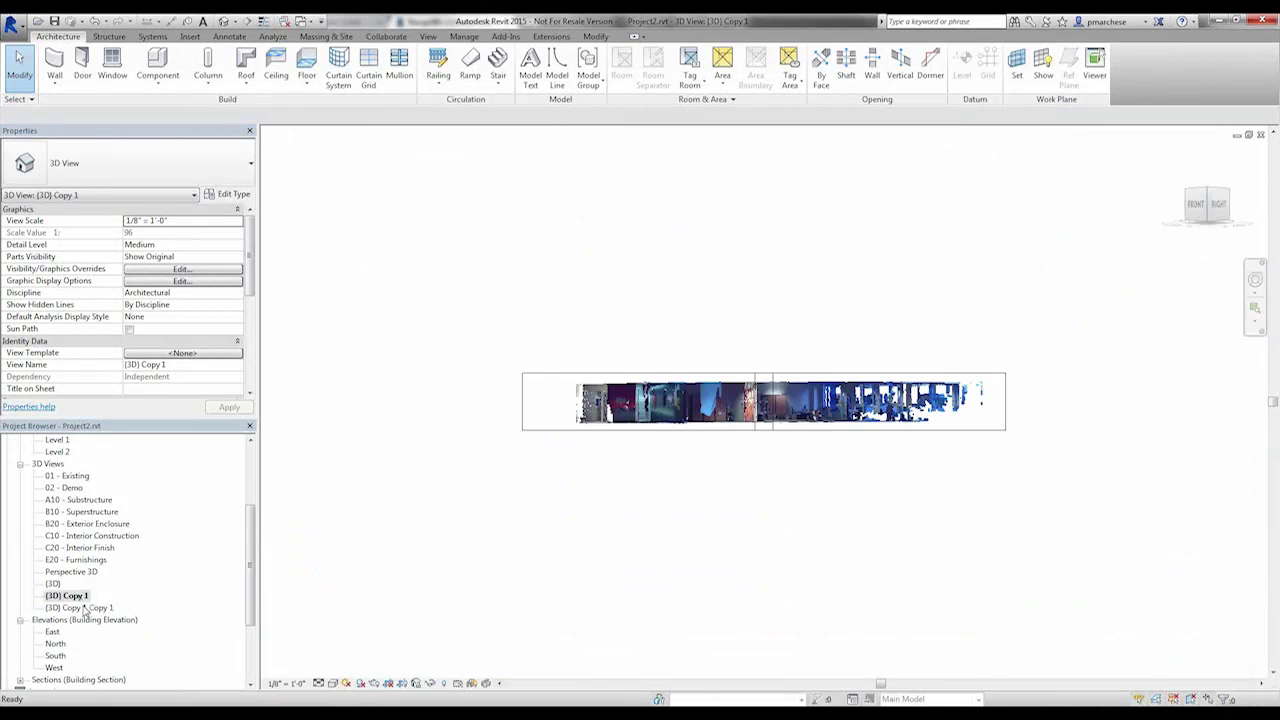
pyautogui.doubleClick(80, 607)
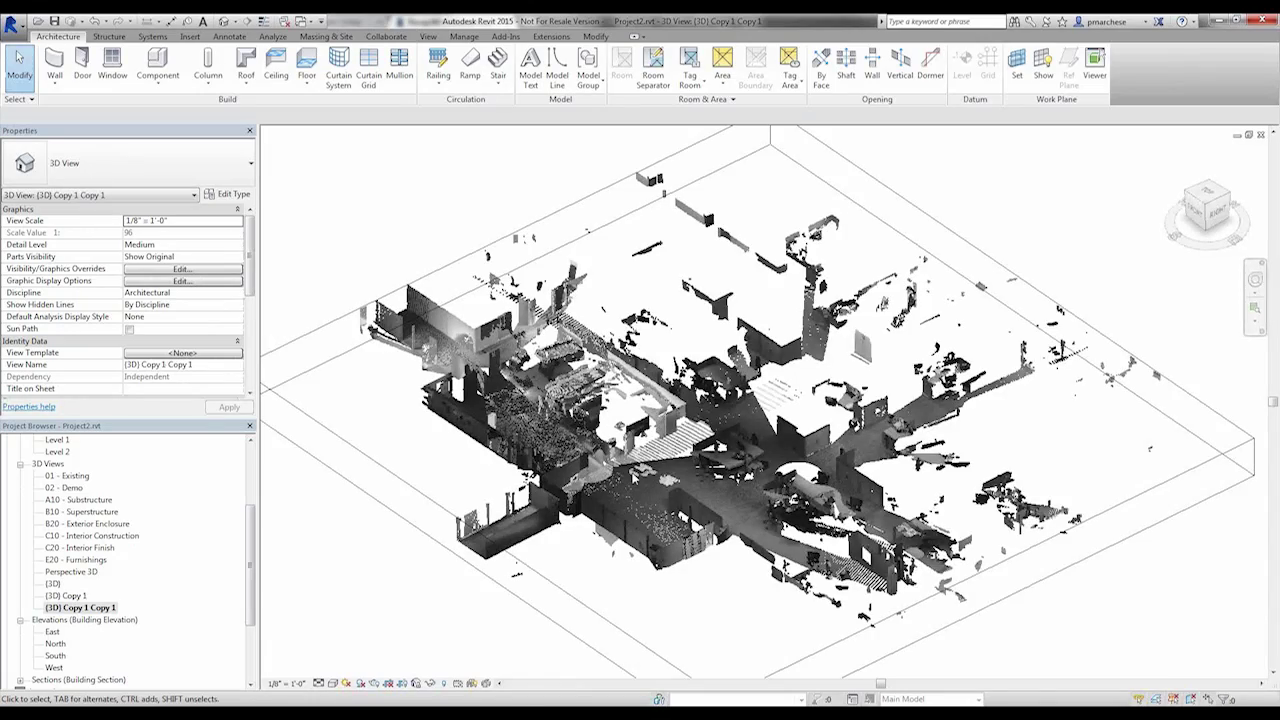
# Pan around the dining area, then zoom to fit the whole point cloud in its section box.
pyautogui.scroll(10, 757, 474)
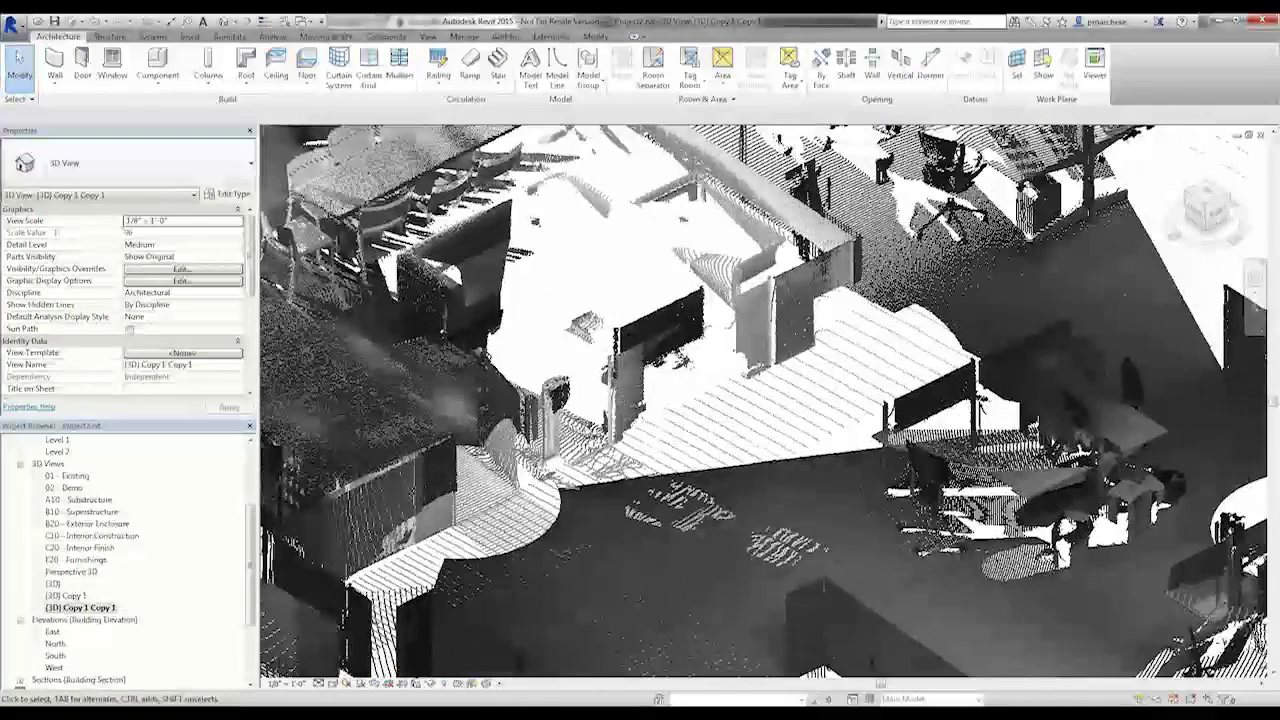
pyautogui.moveTo(658, 430); pyautogui.dragTo(1105, 480, button='middle')
pyautogui.moveTo(1260, 380); pyautogui.dragTo(1015, 458, button='middle')
pyautogui.moveTo(1180, 540); pyautogui.dragTo(934, 472, button='middle')
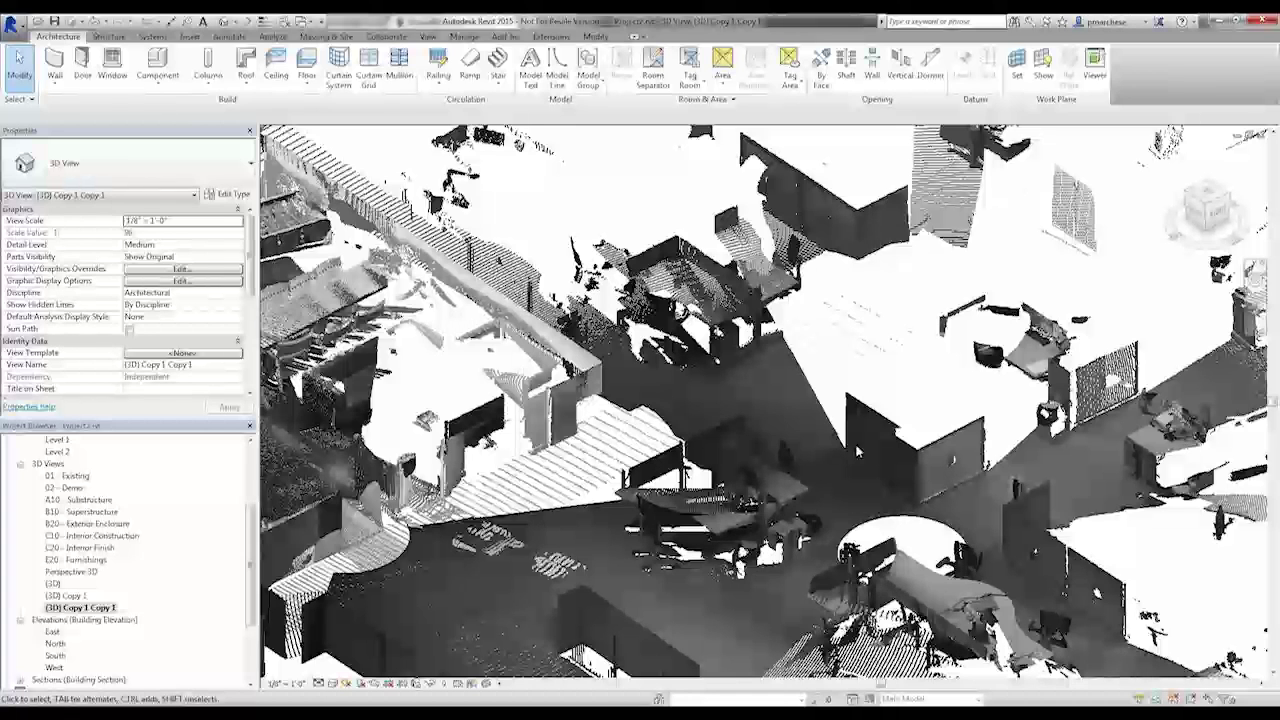
pyautogui.press('z')
pyautogui.press('f')
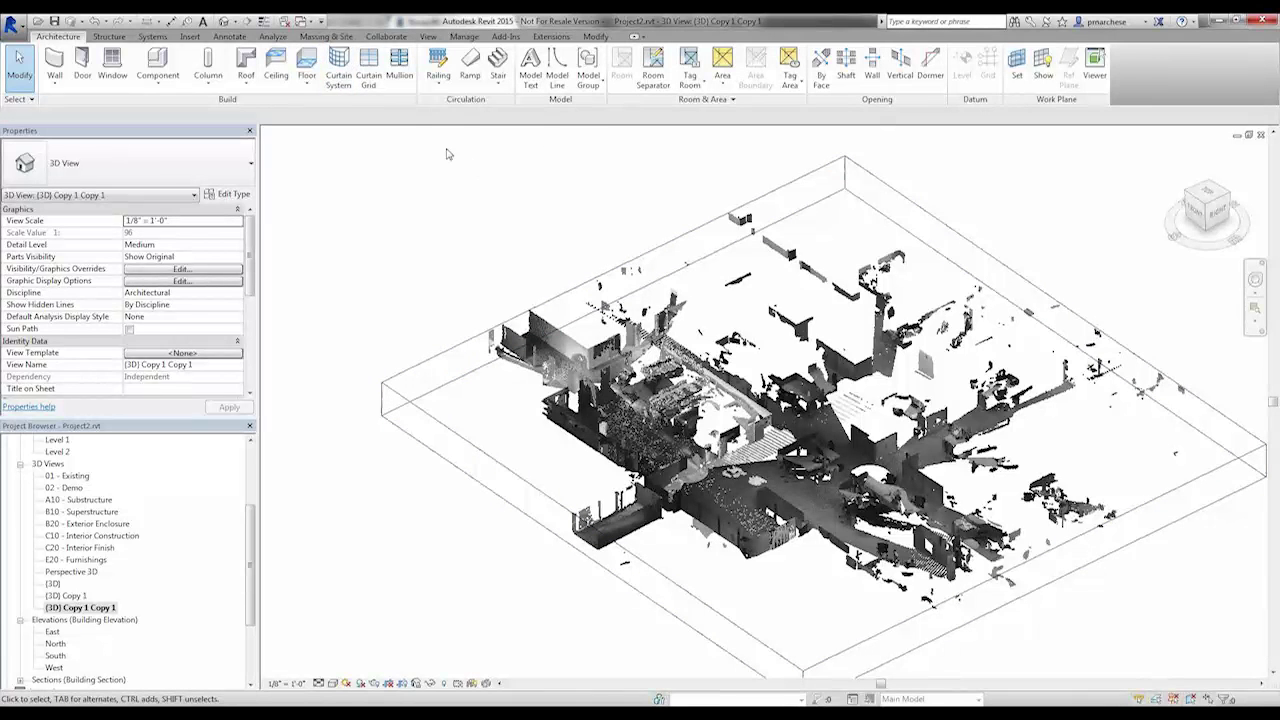
pyautogui.click(464, 36)
pyautogui.click(190, 36)
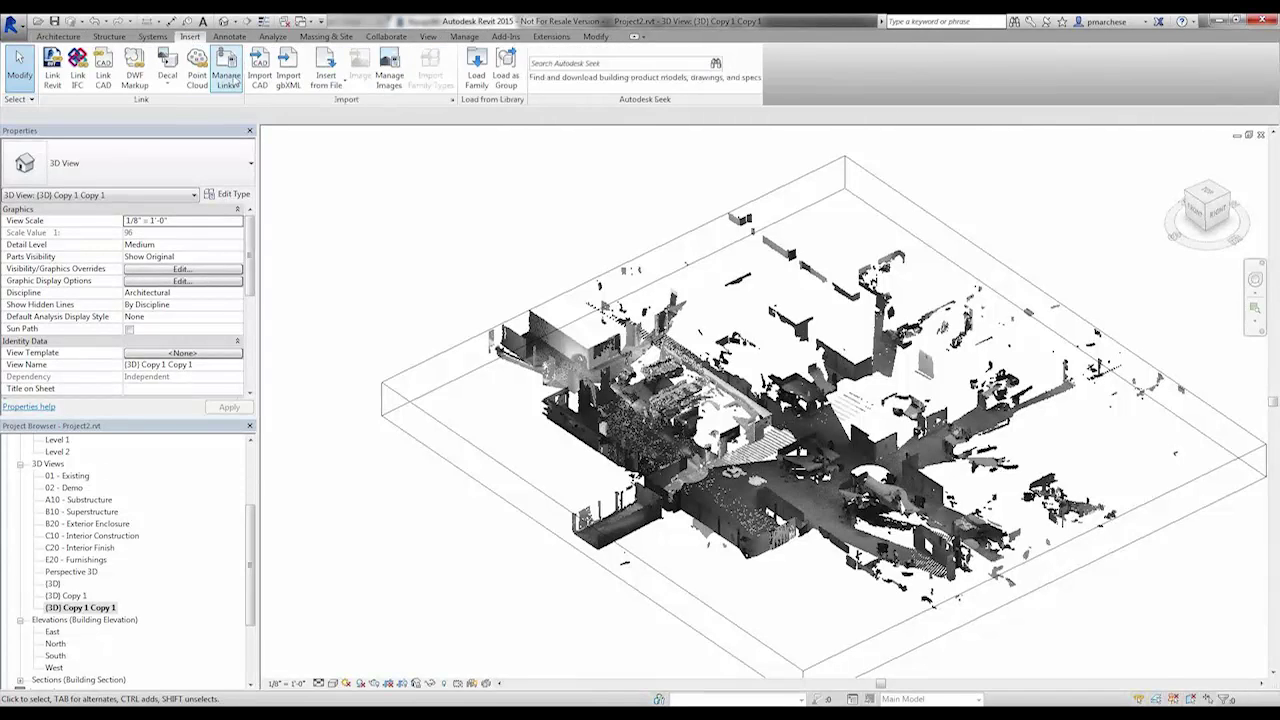
pyautogui.click(228, 80)
pyautogui.click(574, 191)
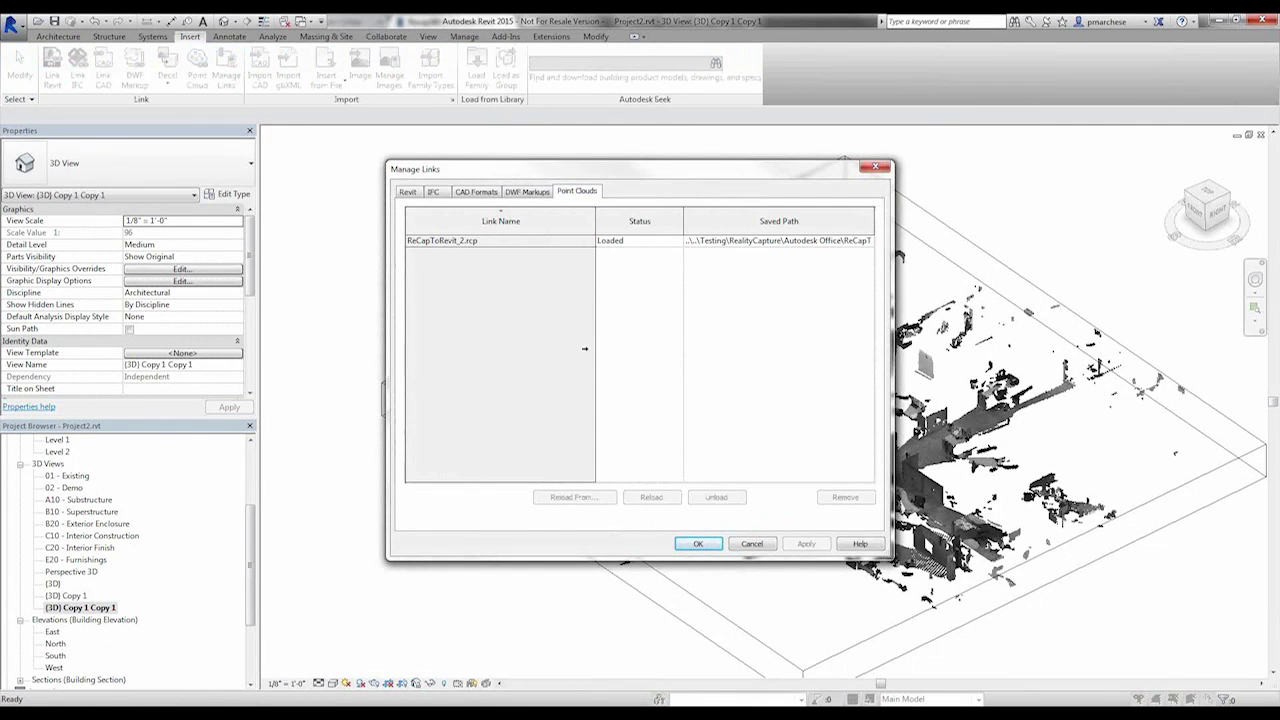
pyautogui.click(752, 543)
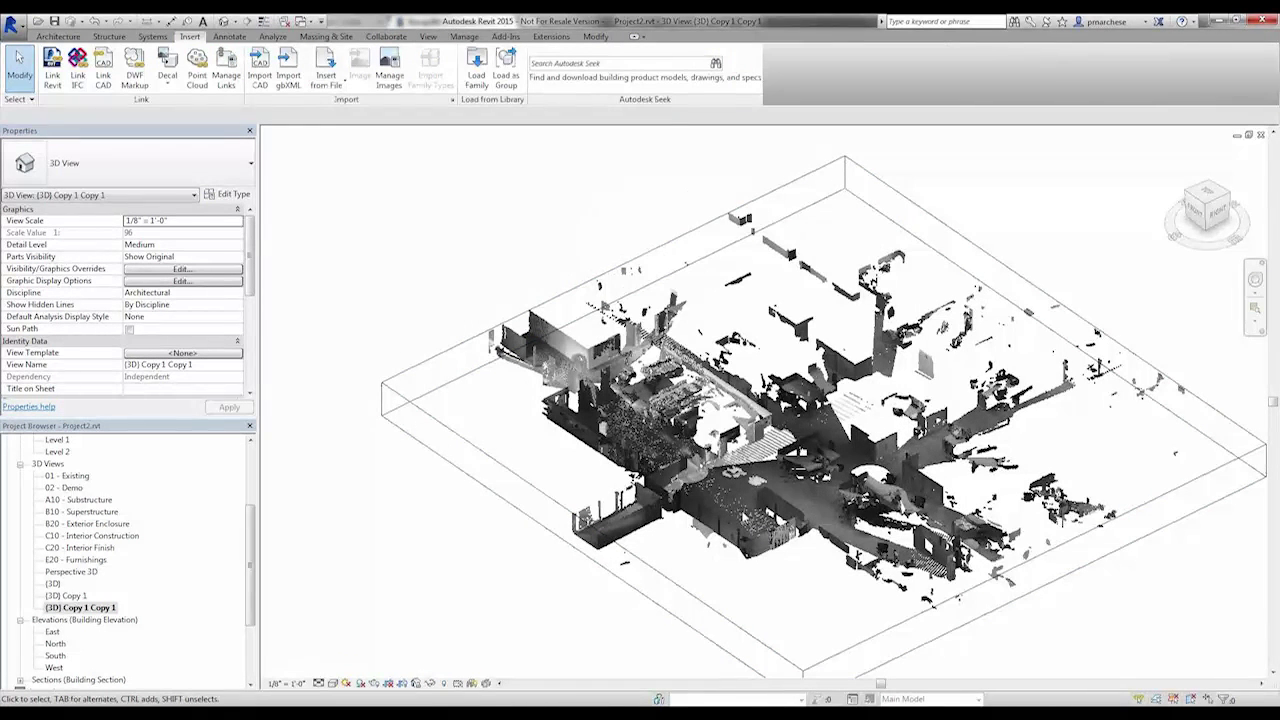